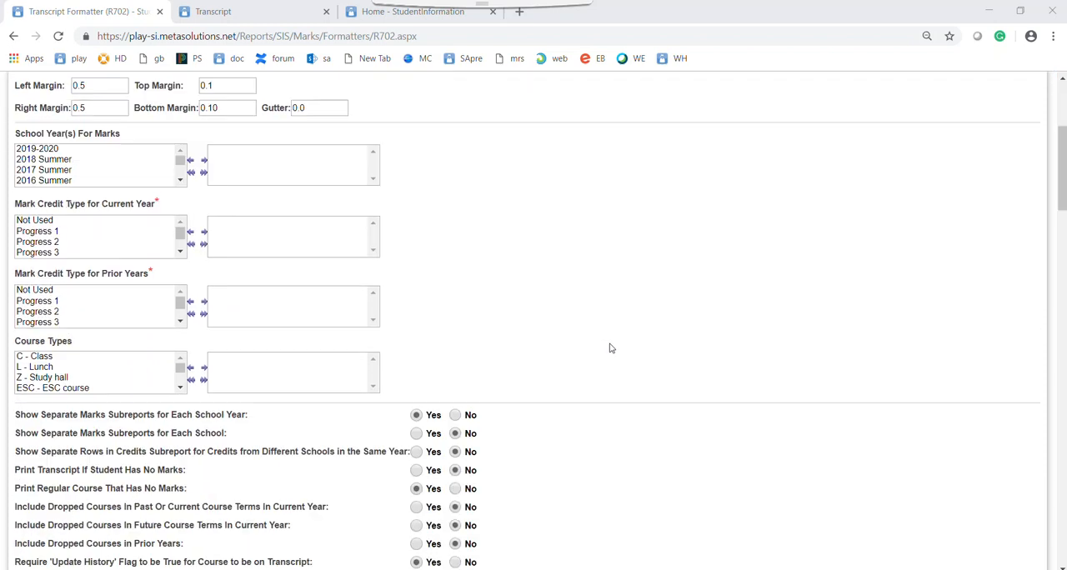
Add 2018-2019 to the selected school years for marks
{"action": "scroll", "coordinate": [617, 336], "scroll_direction": "up", "scroll_amount": 5}
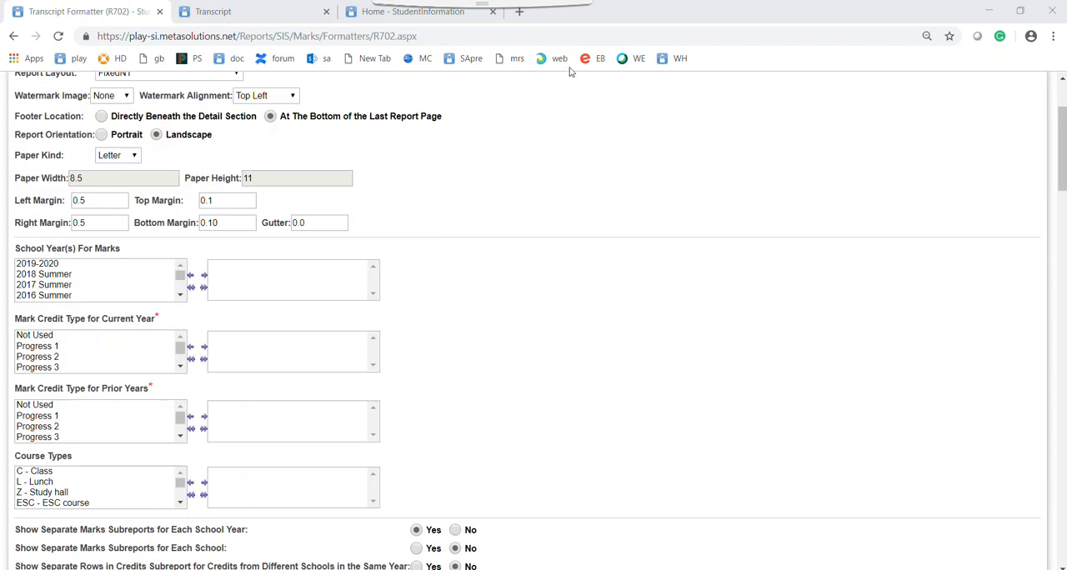
{"action": "scroll", "coordinate": [705, 314], "scroll_direction": "up", "scroll_amount": 2}
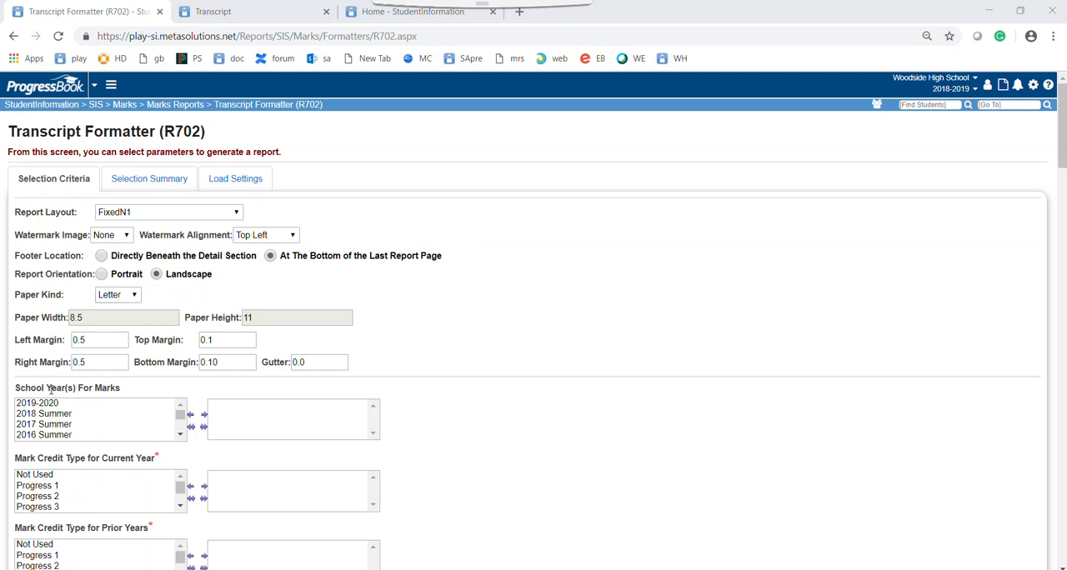
{"action": "scroll", "coordinate": [89, 414], "scroll_direction": "down", "scroll_amount": 5}
{"action": "scroll", "coordinate": [86, 417], "scroll_direction": "up", "scroll_amount": 3}
{"action": "scroll", "coordinate": [87, 418], "scroll_direction": "down", "scroll_amount": 1}
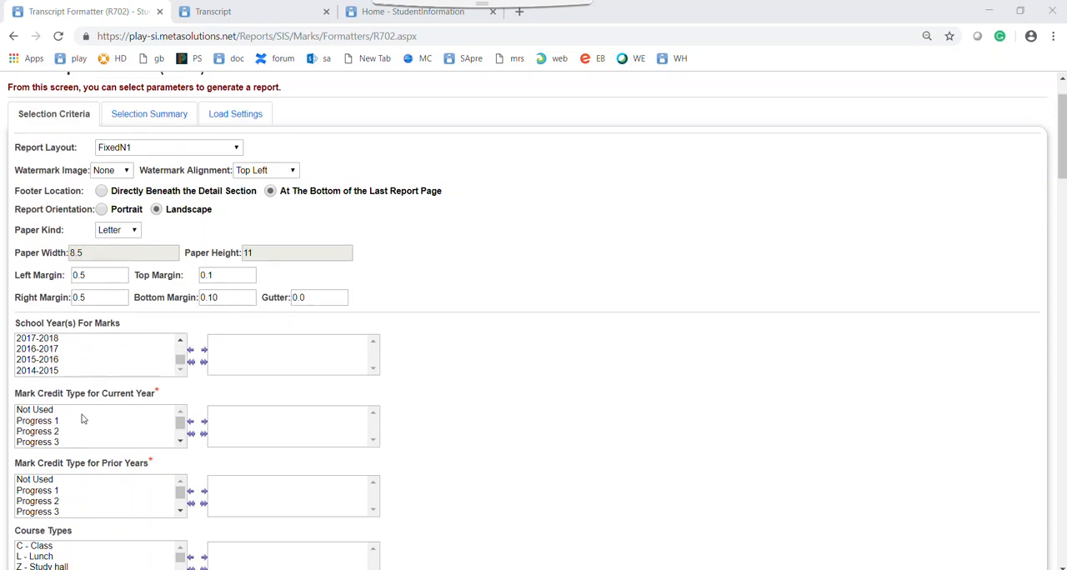
{"action": "scroll", "coordinate": [58, 344], "scroll_direction": "down", "scroll_amount": 3}
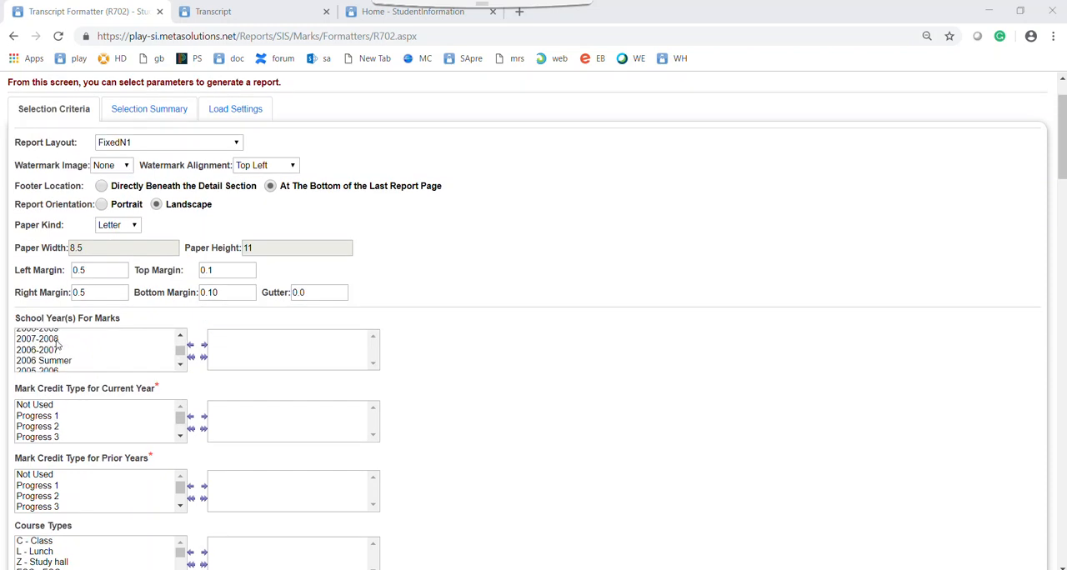
{"action": "left_click", "coordinate": [180, 365]}
{"action": "left_click", "coordinate": [180, 365]}
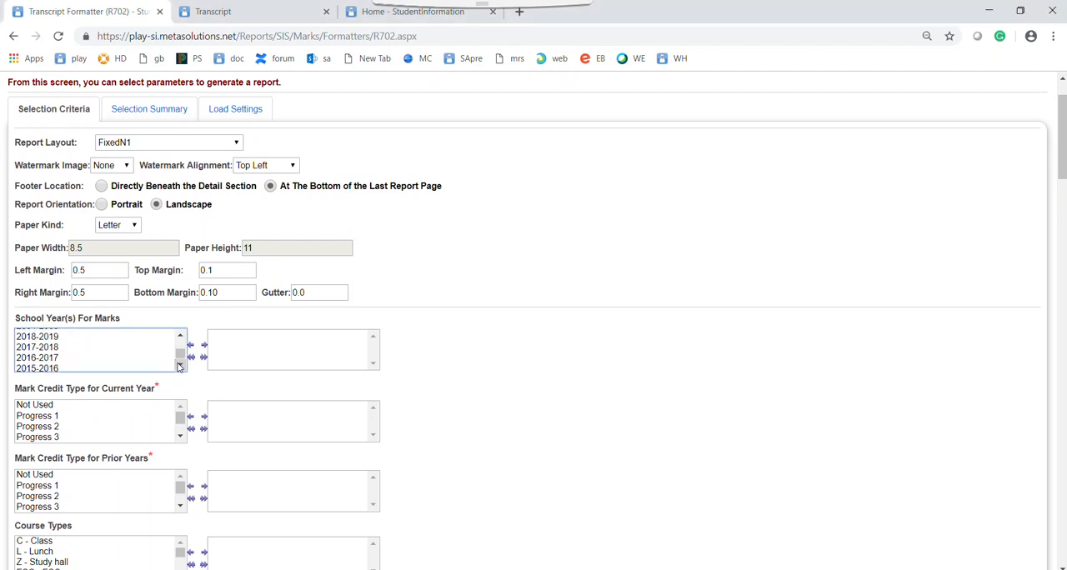
{"action": "double_click", "coordinate": [74, 341]}
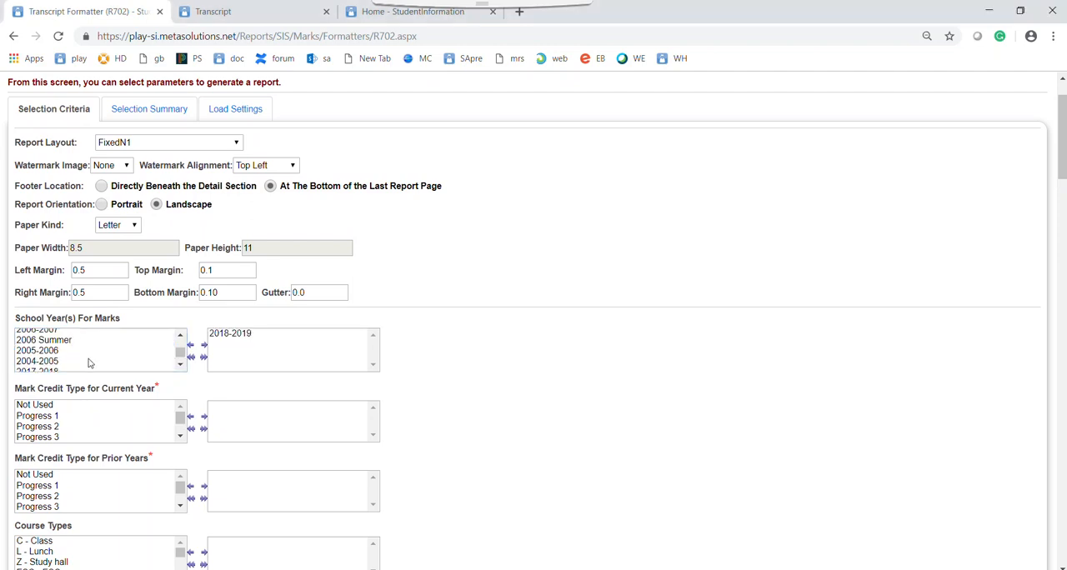
Add 2017-2018, 2016-2017, 2015-2016 and 2014-2015 to the selected school years for marks
{"action": "scroll", "coordinate": [71, 344], "scroll_direction": "down", "scroll_amount": 1}
{"action": "double_click", "coordinate": [60, 334]}
{"action": "double_click", "coordinate": [57, 344]}
{"action": "double_click", "coordinate": [54, 353]}
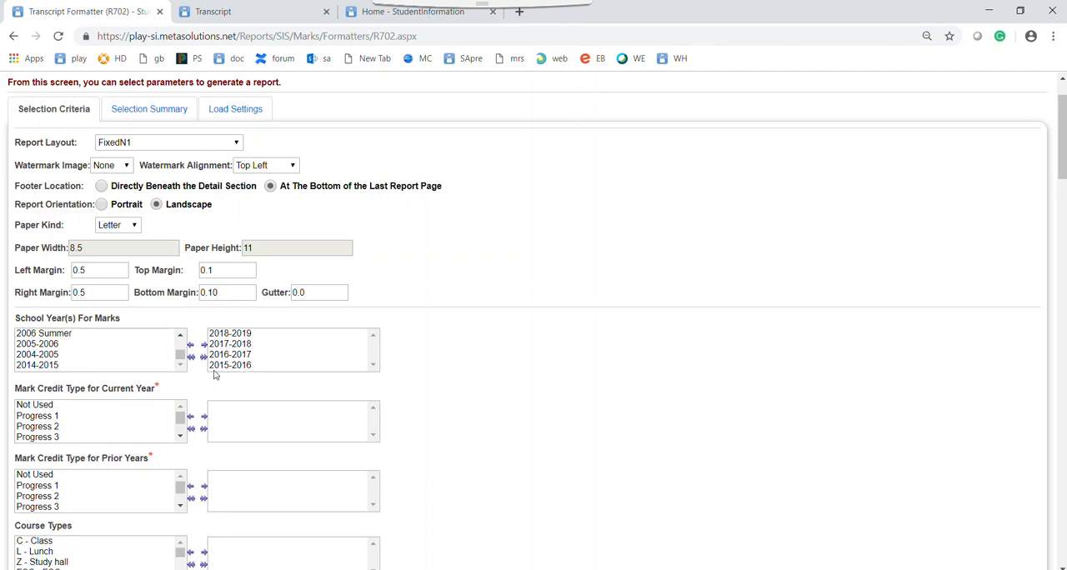
{"action": "double_click", "coordinate": [27, 370]}
{"action": "scroll", "coordinate": [269, 355], "scroll_direction": "down", "scroll_amount": 1}
{"action": "scroll", "coordinate": [266, 355], "scroll_direction": "up", "scroll_amount": 1}
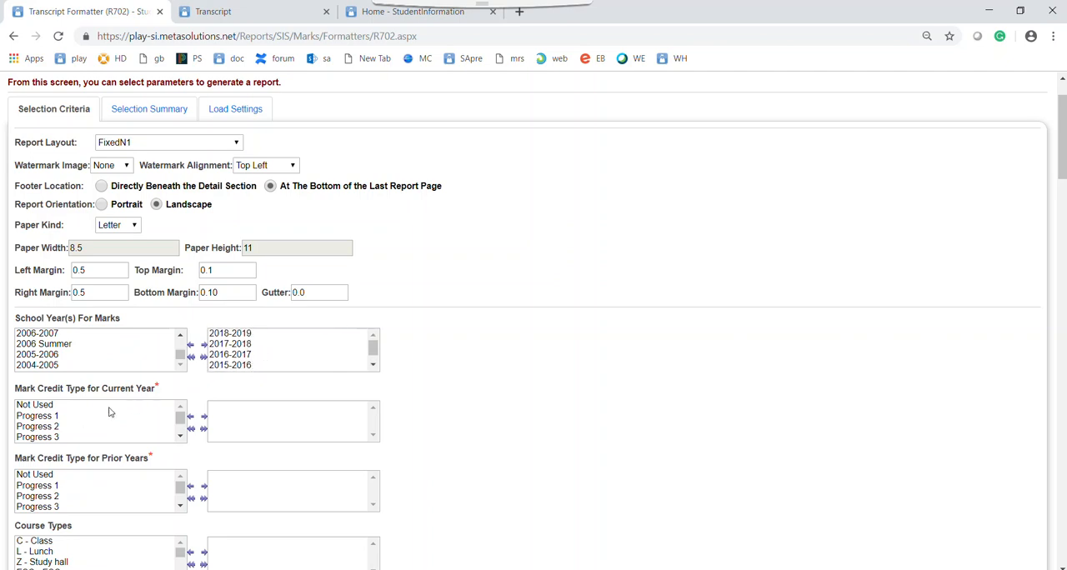
Choose Earned as the mark credit type for both the current year and prior years
{"action": "scroll", "coordinate": [58, 427], "scroll_direction": "down", "scroll_amount": 2}
{"action": "scroll", "coordinate": [33, 417], "scroll_direction": "down", "scroll_amount": 1}
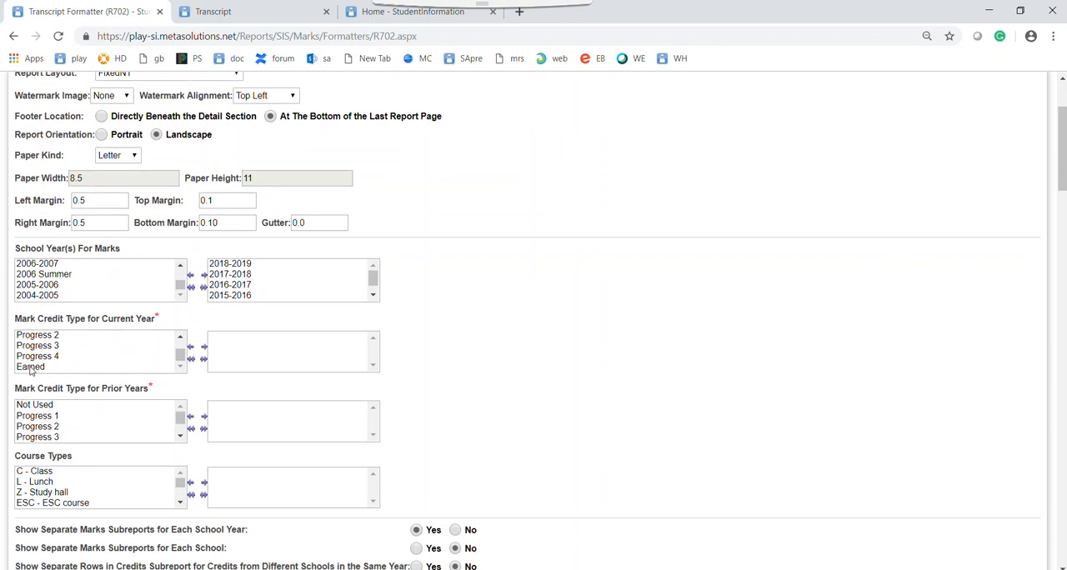
{"action": "double_click", "coordinate": [31, 368]}
{"action": "scroll", "coordinate": [40, 429], "scroll_direction": "down", "scroll_amount": 1}
{"action": "double_click", "coordinate": [42, 437]}
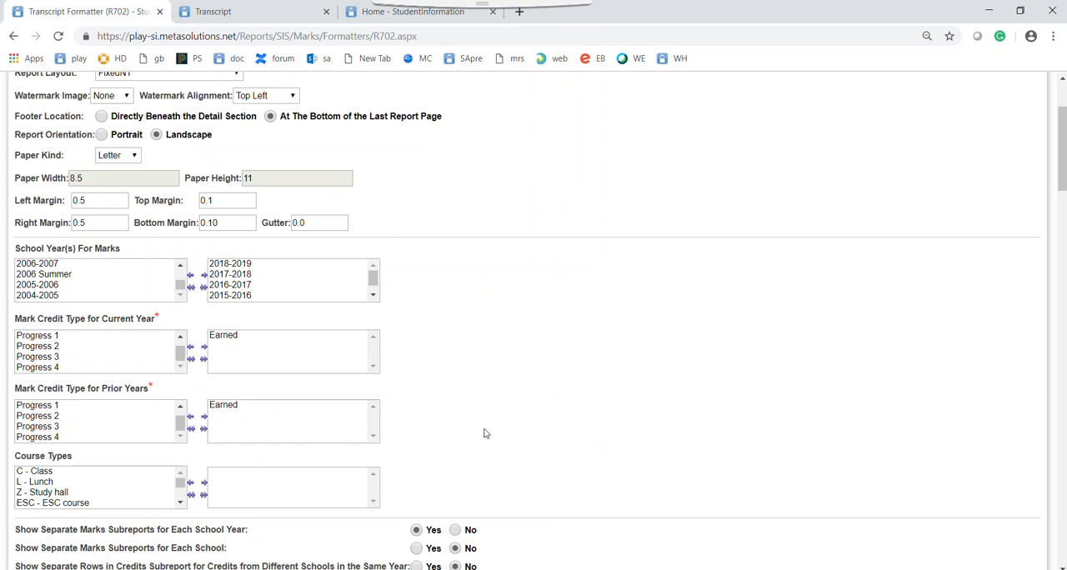
Add Cumulative GPA 2018 to the selected current year GPA sets
{"action": "scroll", "coordinate": [492, 440], "scroll_direction": "down", "scroll_amount": 1}
{"action": "scroll", "coordinate": [483, 431], "scroll_direction": "down", "scroll_amount": 2}
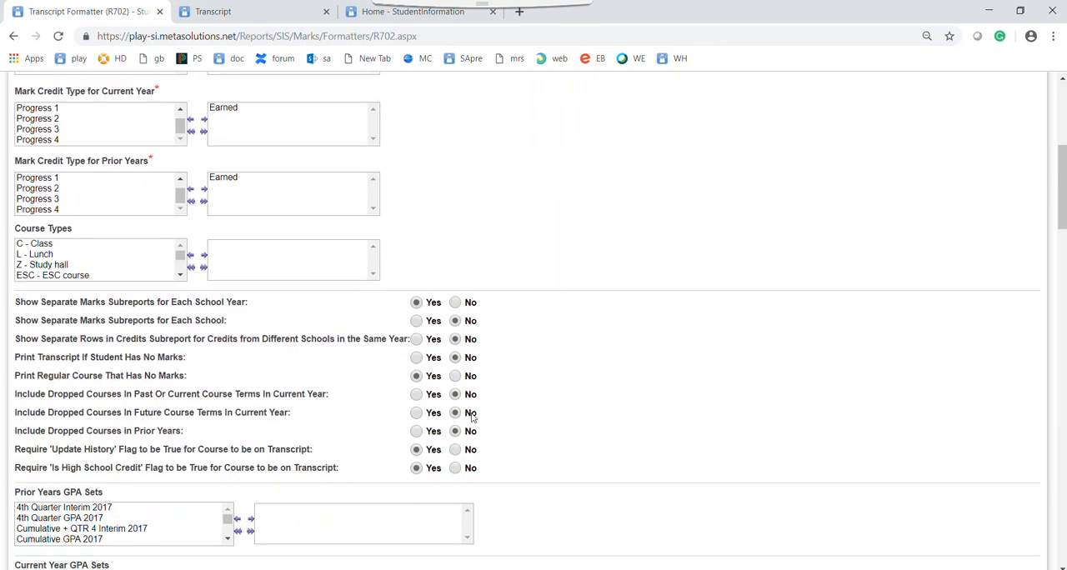
{"action": "scroll", "coordinate": [472, 417], "scroll_direction": "down", "scroll_amount": 1}
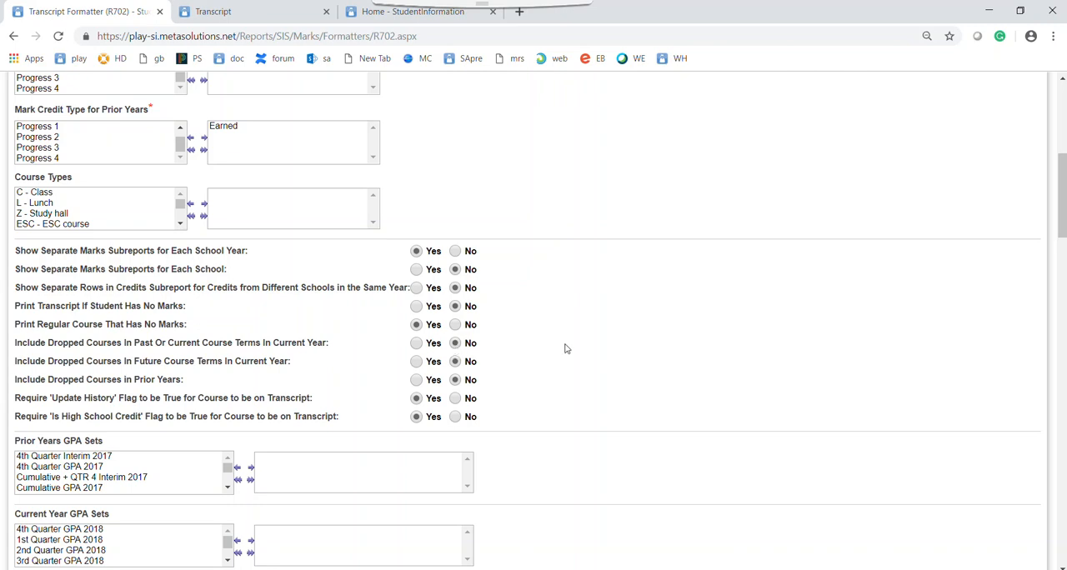
{"action": "scroll", "coordinate": [566, 349], "scroll_direction": "down", "scroll_amount": 2}
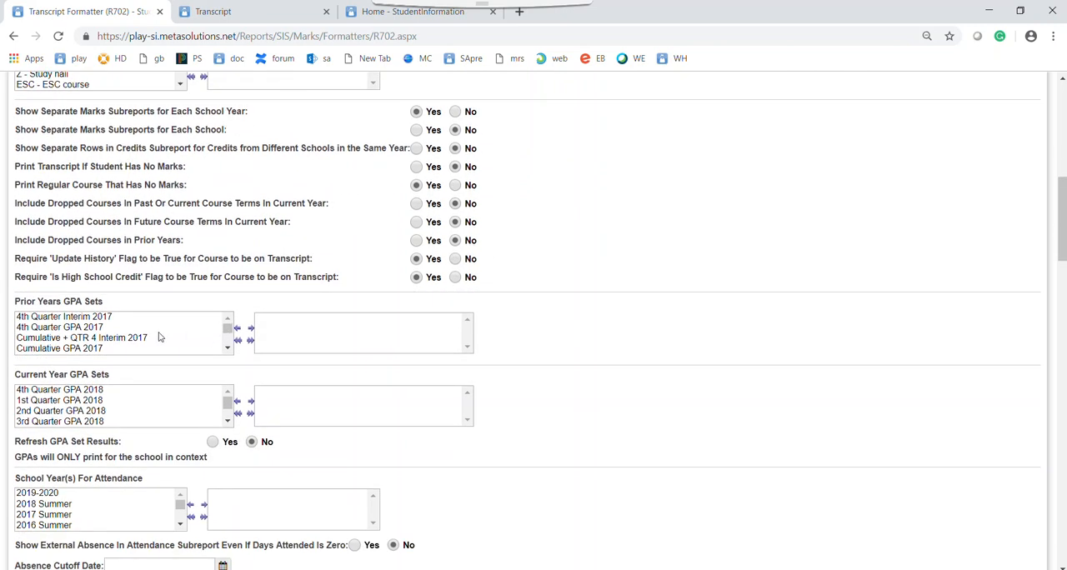
{"action": "scroll", "coordinate": [151, 335], "scroll_direction": "down", "scroll_amount": 2}
{"action": "scroll", "coordinate": [151, 334], "scroll_direction": "up", "scroll_amount": 2}
{"action": "scroll", "coordinate": [77, 411], "scroll_direction": "down", "scroll_amount": 2}
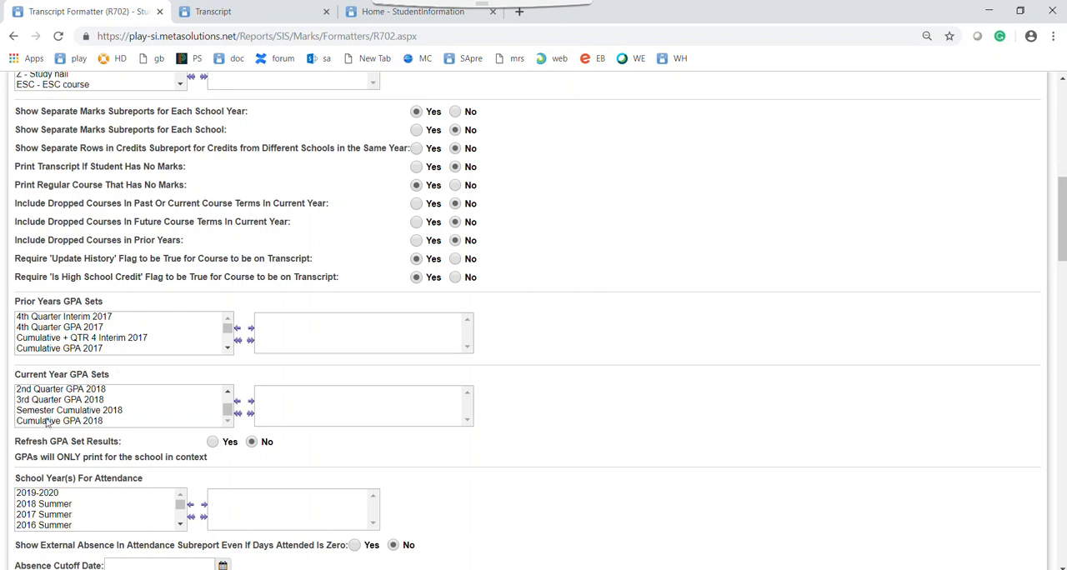
{"action": "double_click", "coordinate": [74, 424]}
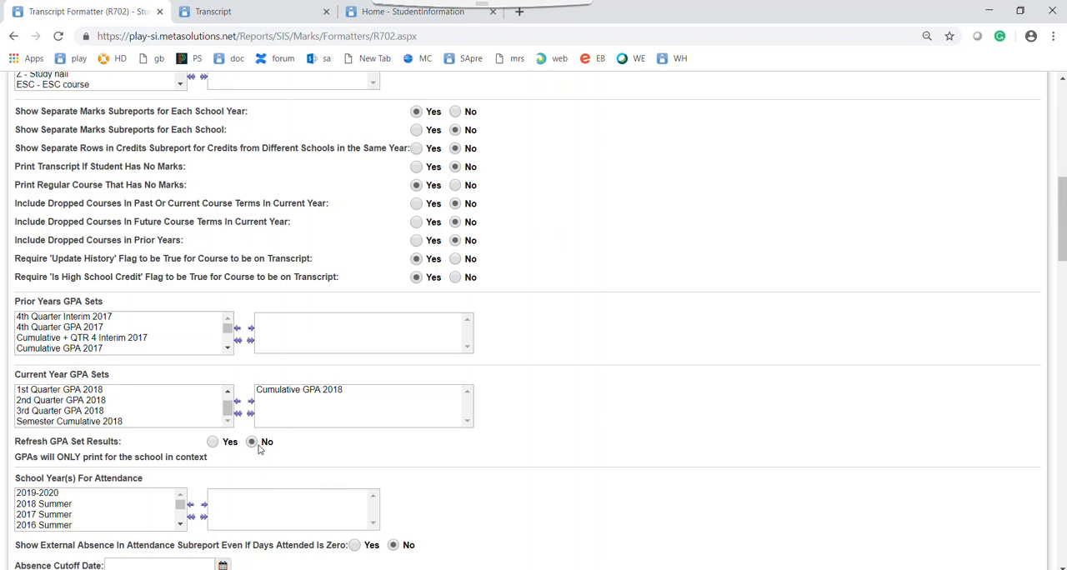
Add 2018-2019, 2017-2018, 2016-2017 and 2015-2016 to the selected school years for attendance
{"action": "scroll", "coordinate": [260, 443], "scroll_direction": "down", "scroll_amount": 1}
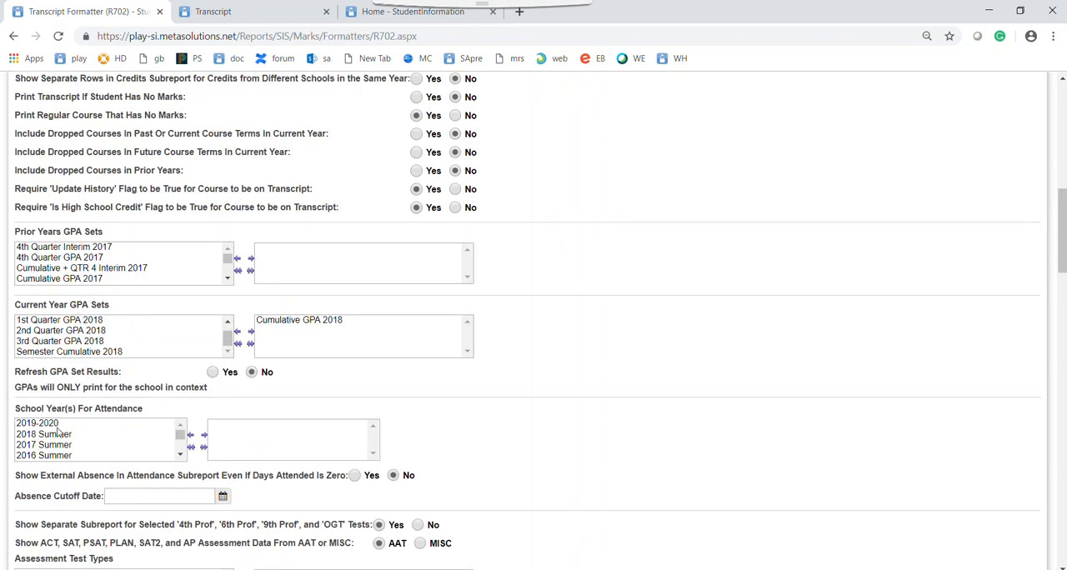
{"action": "scroll", "coordinate": [104, 431], "scroll_direction": "down", "scroll_amount": 2}
{"action": "scroll", "coordinate": [105, 431], "scroll_direction": "down", "scroll_amount": 2}
{"action": "scroll", "coordinate": [100, 427], "scroll_direction": "up", "scroll_amount": 5}
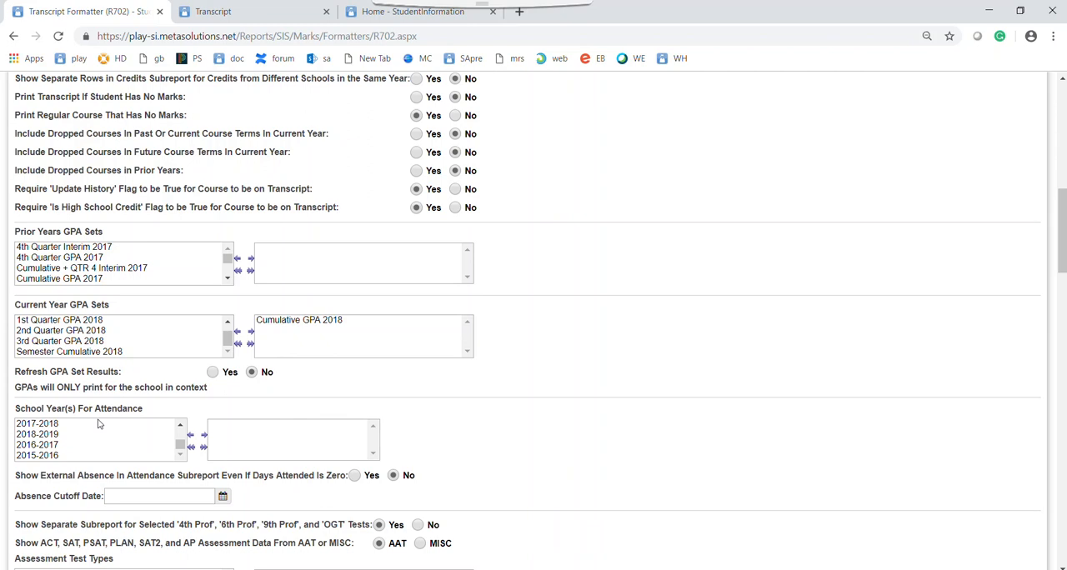
{"action": "double_click", "coordinate": [44, 435]}
{"action": "double_click", "coordinate": [50, 435]}
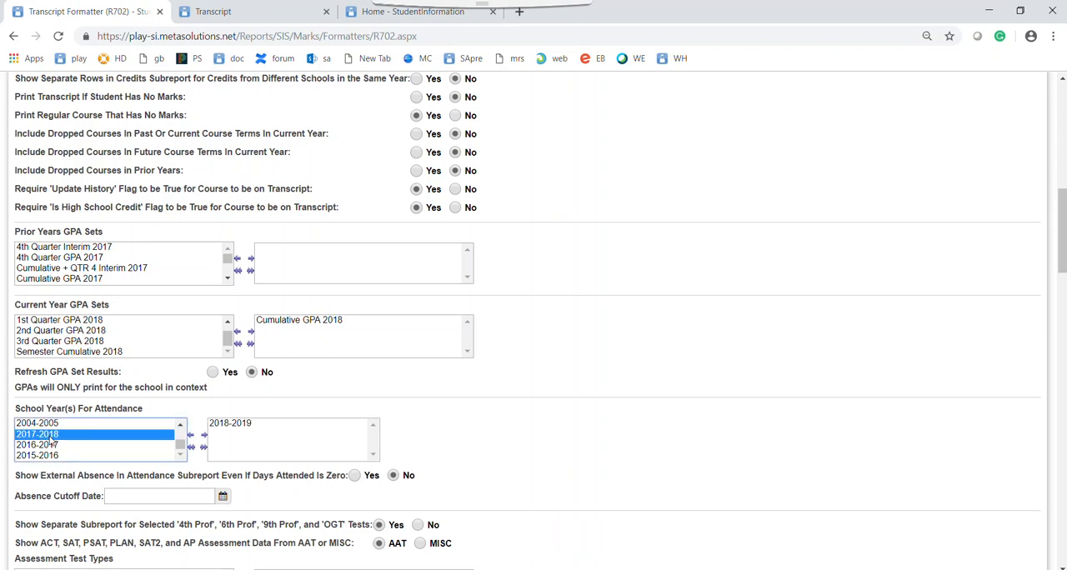
{"action": "double_click", "coordinate": [50, 444]}
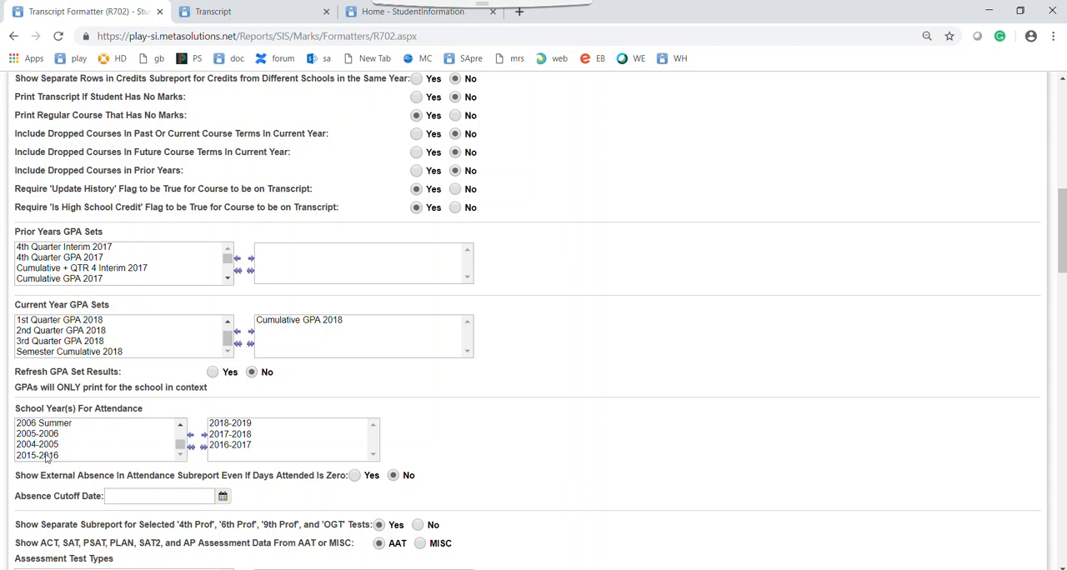
{"action": "double_click", "coordinate": [47, 456]}
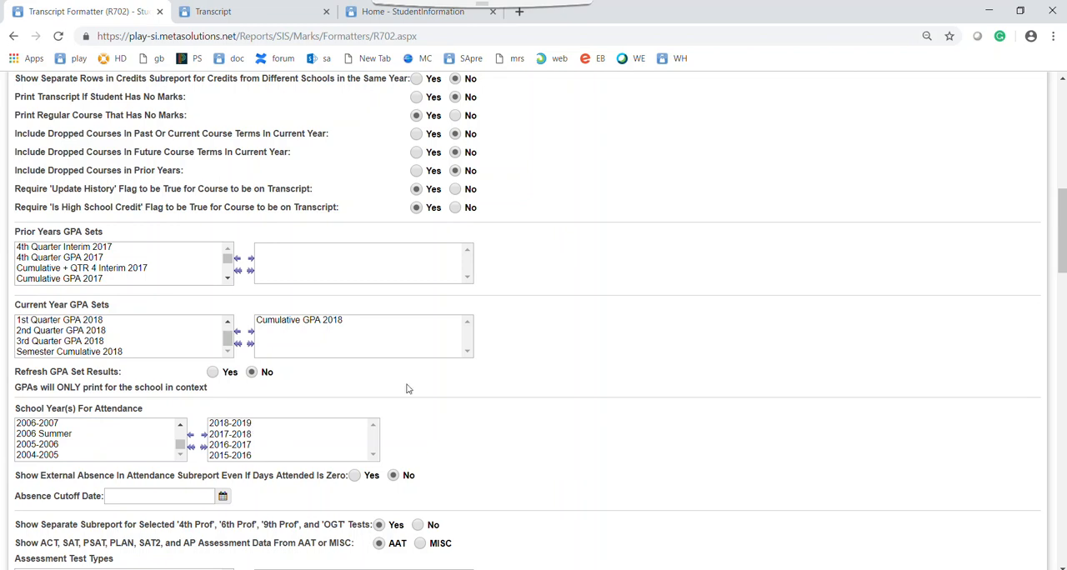
Set the absence cutoff date to today's date, 04/11/2019
{"action": "scroll", "coordinate": [487, 449], "scroll_direction": "down", "scroll_amount": 3}
{"action": "left_click", "coordinate": [136, 287]}
{"action": "key", "text": "t"}
{"action": "left_click_drag", "start_coordinate": [194, 290], "coordinate": [84, 278]}
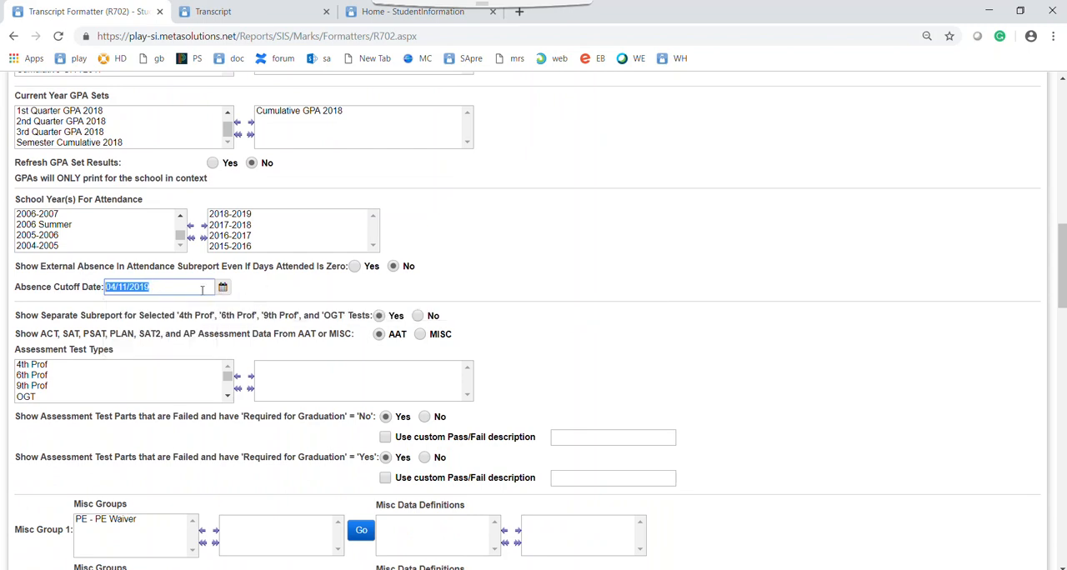
{"action": "key", "text": "BackSpace"}
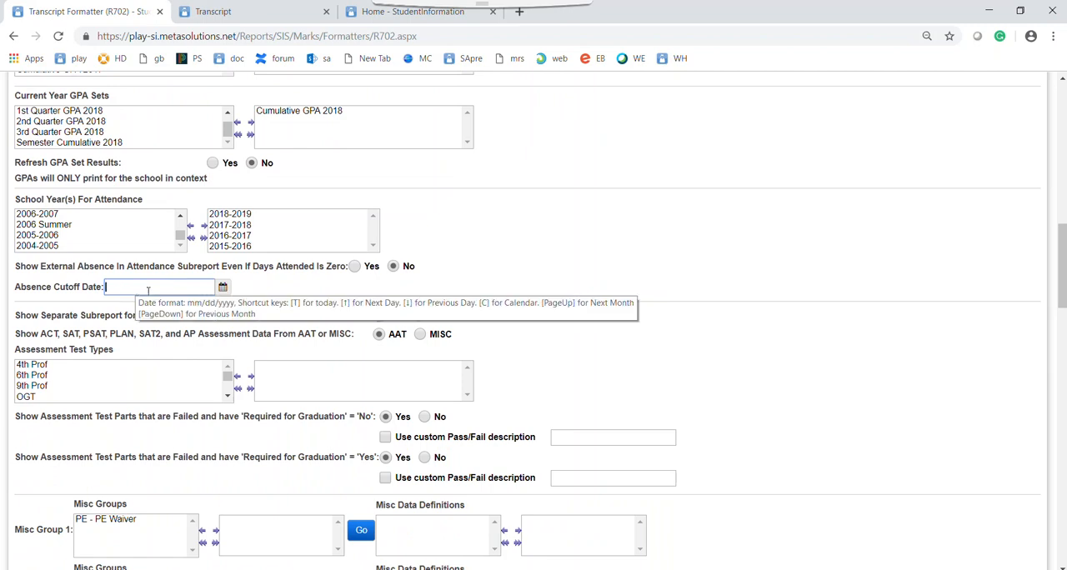
{"action": "key", "text": "t"}
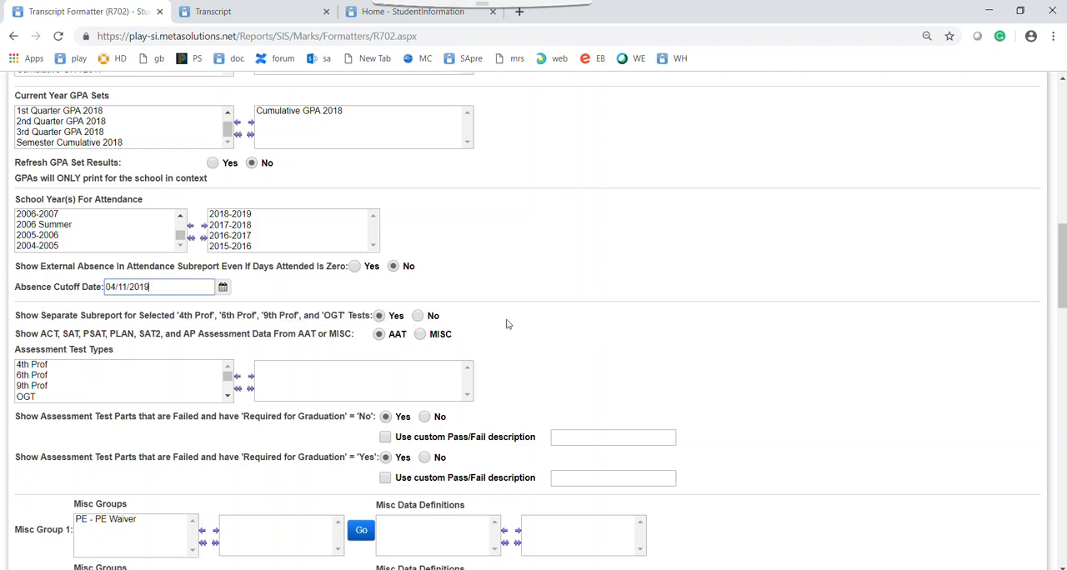
Add End of Course and ACT to the selected assessment test types
{"action": "scroll", "coordinate": [529, 331], "scroll_direction": "down", "scroll_amount": 1}
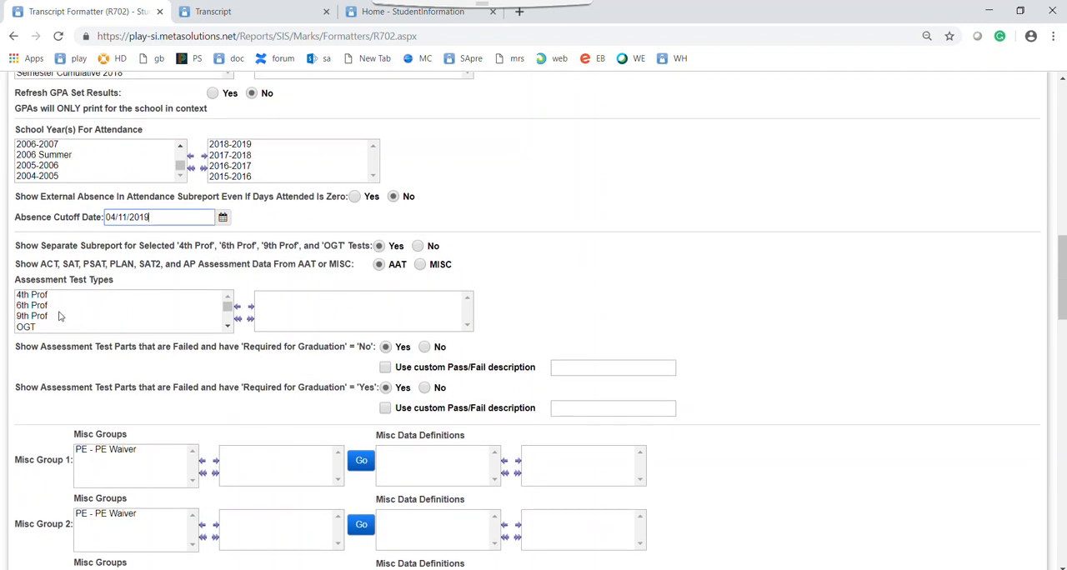
{"action": "scroll", "coordinate": [49, 320], "scroll_direction": "down", "scroll_amount": 1}
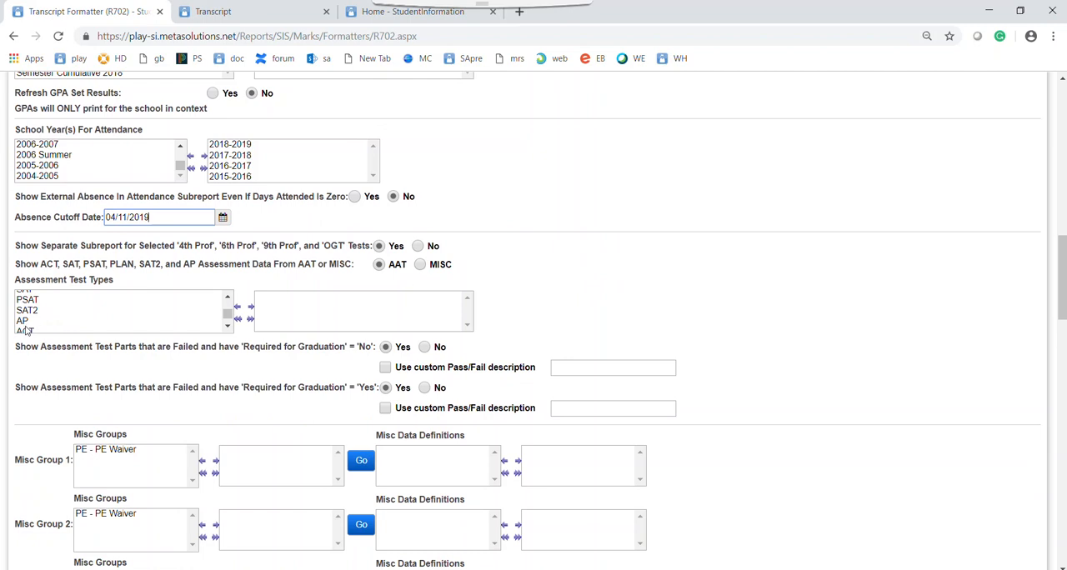
{"action": "double_click", "coordinate": [25, 329]}
{"action": "scroll", "coordinate": [34, 325], "scroll_direction": "up", "scroll_amount": 1}
{"action": "scroll", "coordinate": [40, 321], "scroll_direction": "down", "scroll_amount": 2}
{"action": "scroll", "coordinate": [40, 322], "scroll_direction": "down", "scroll_amount": 1}
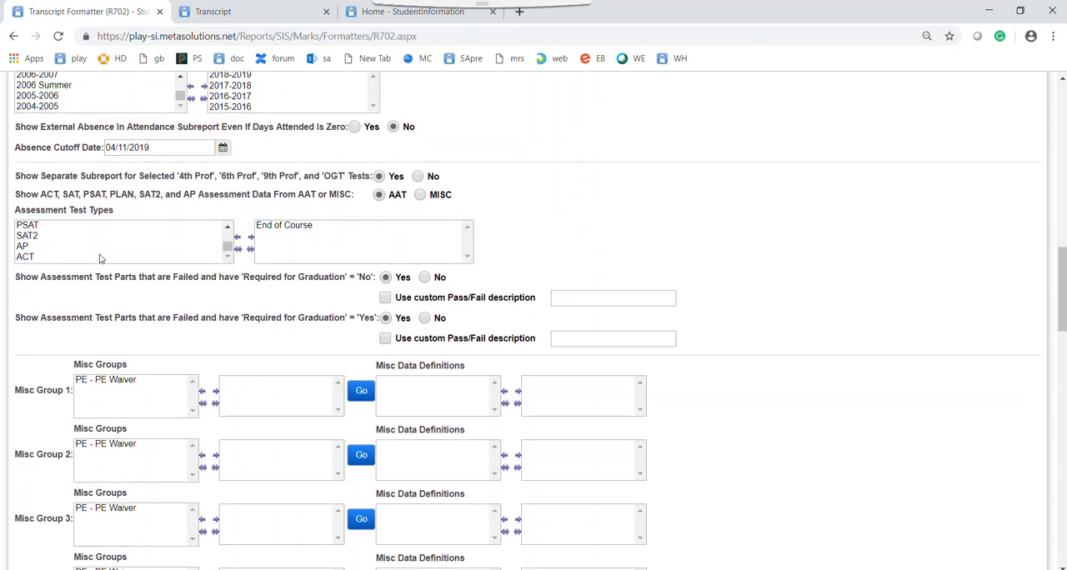
{"action": "left_click", "coordinate": [225, 231]}
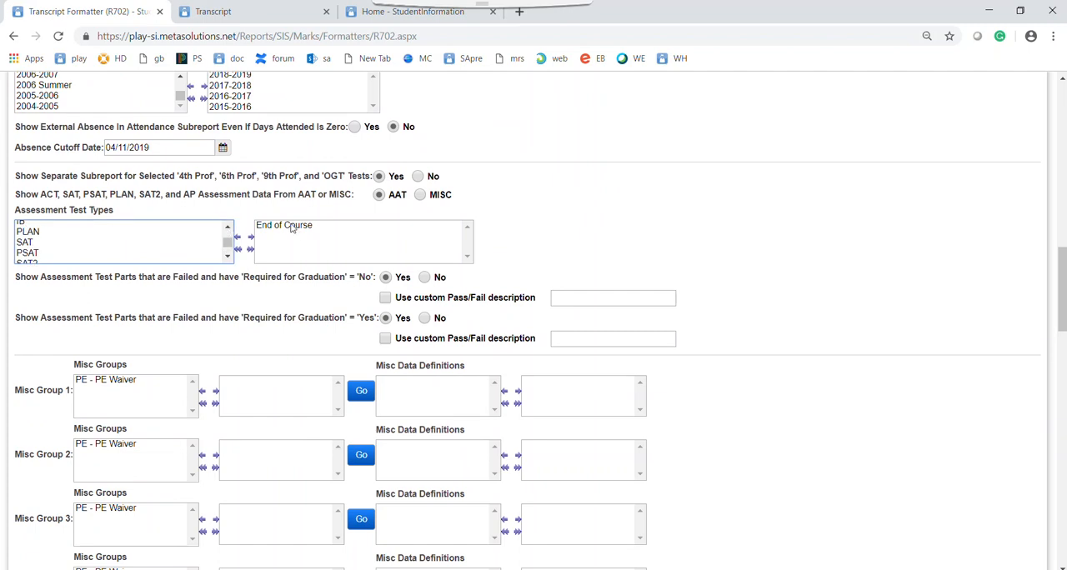
{"action": "scroll", "coordinate": [47, 249], "scroll_direction": "up", "scroll_amount": 1}
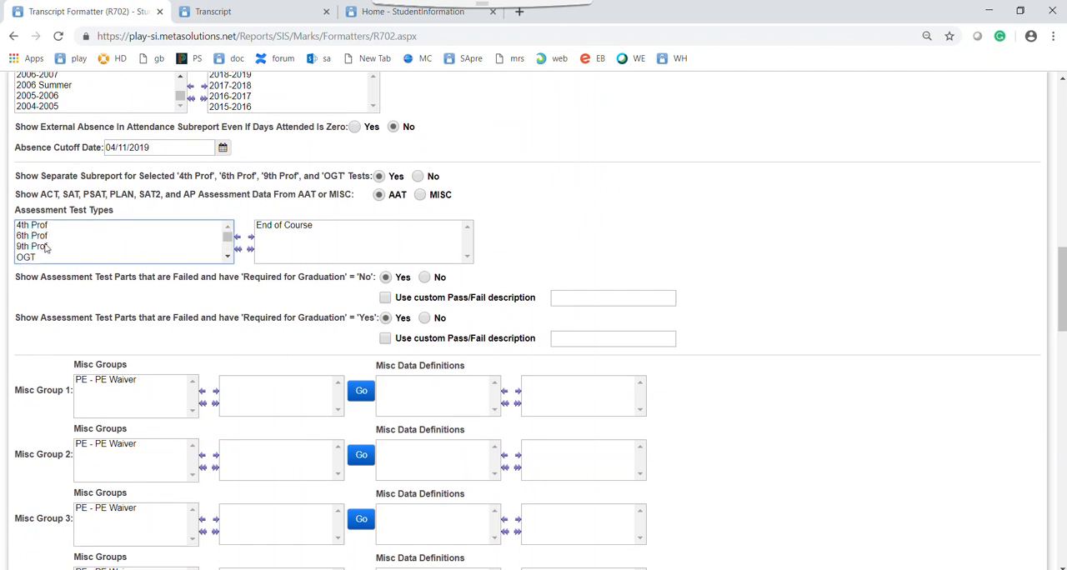
{"action": "left_click", "coordinate": [227, 257]}
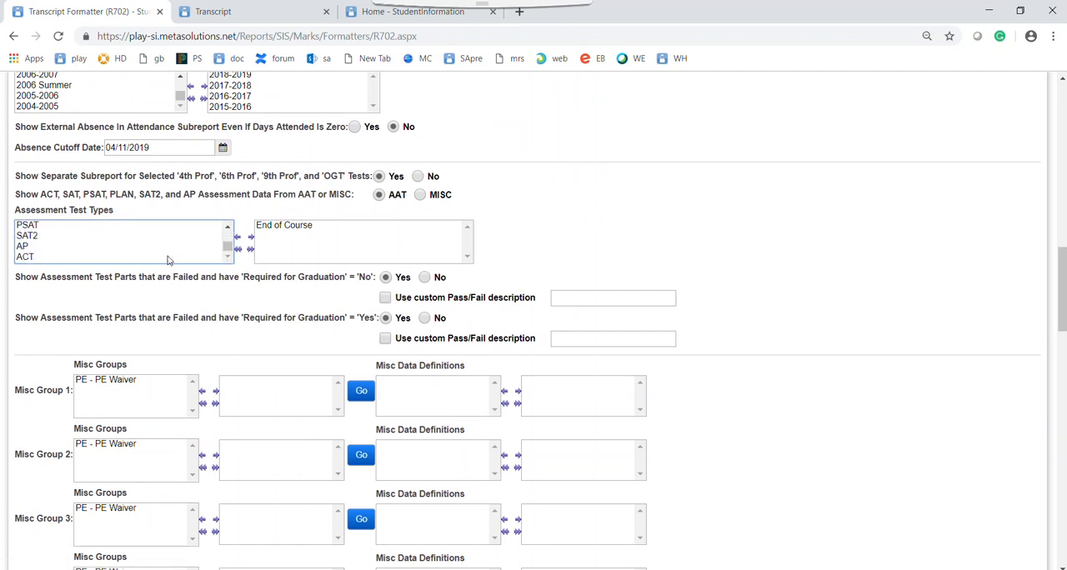
{"action": "double_click", "coordinate": [45, 259]}
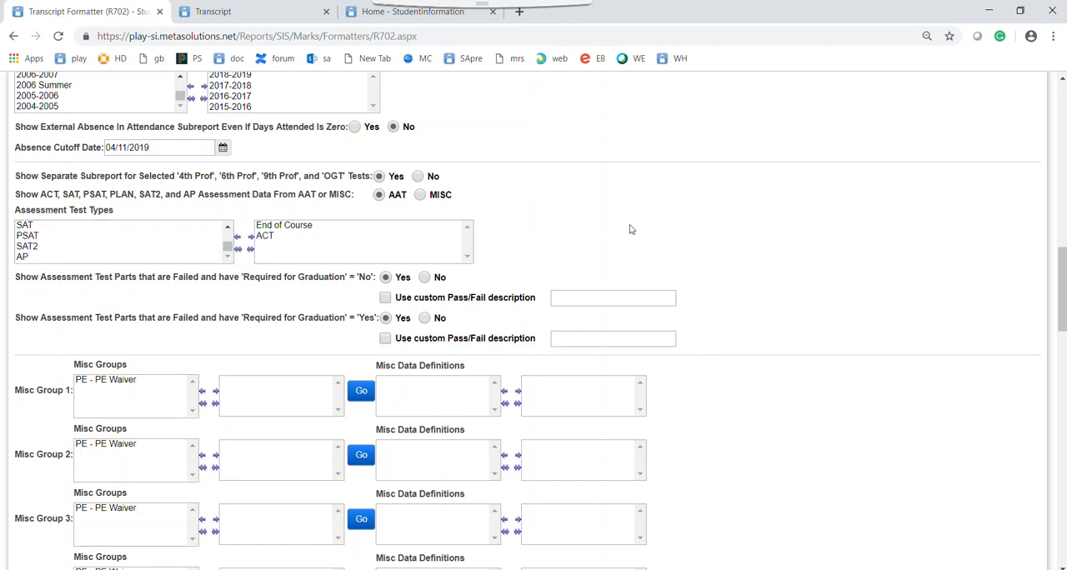
Enter the student's ID number as the Student ID(s) criterion for the transcript report
{"action": "scroll", "coordinate": [697, 208], "scroll_direction": "down", "scroll_amount": 1}
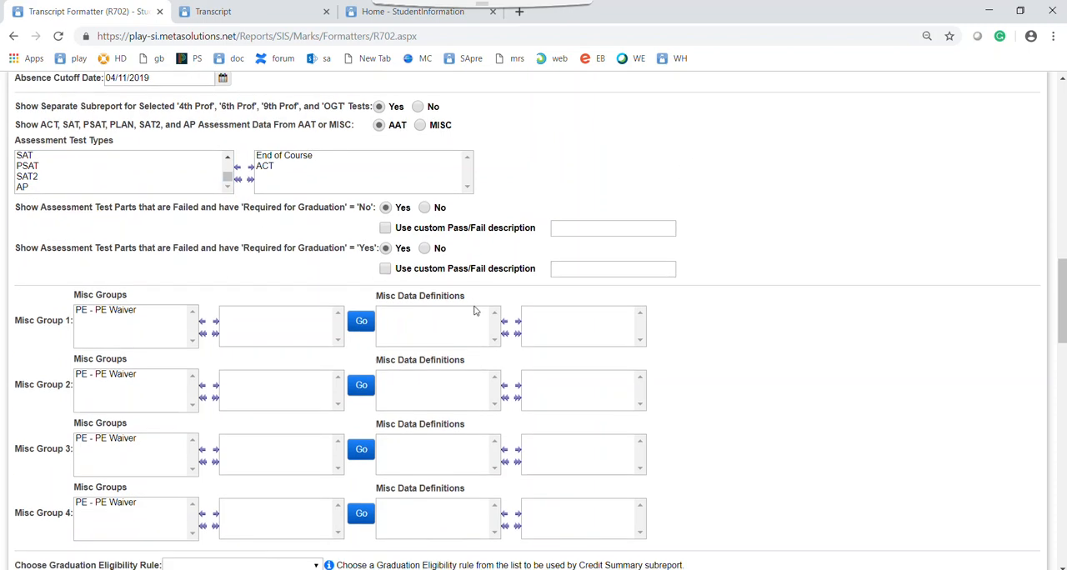
{"action": "scroll", "coordinate": [367, 412], "scroll_direction": "down", "scroll_amount": 3}
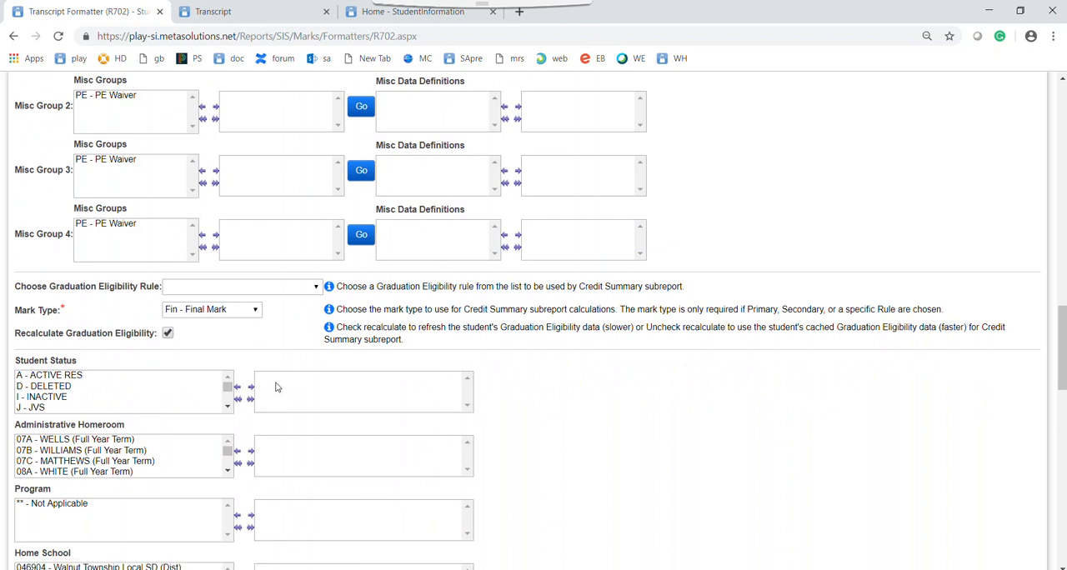
{"action": "scroll", "coordinate": [279, 389], "scroll_direction": "down", "scroll_amount": 2}
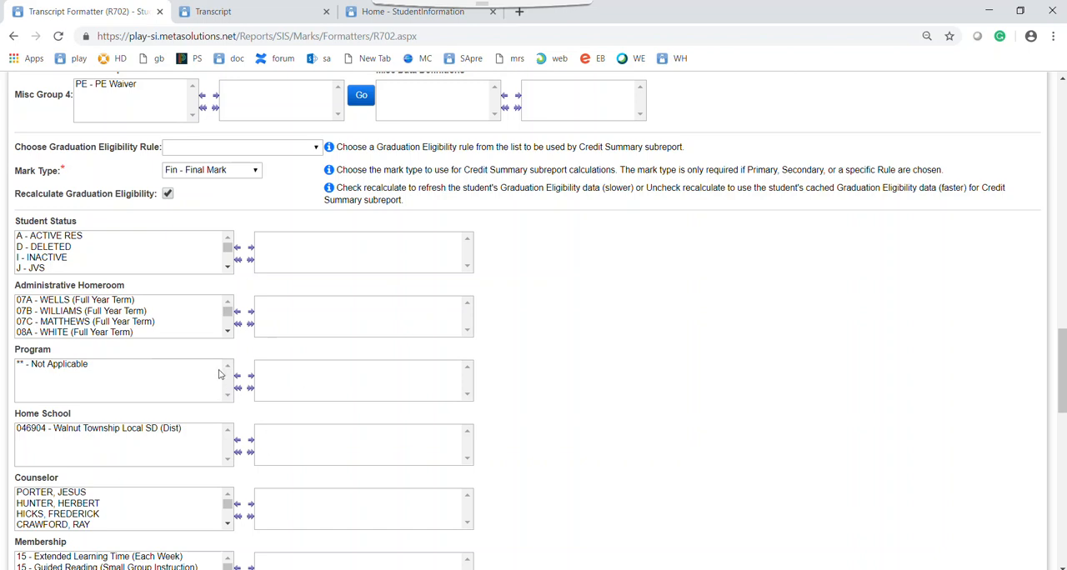
{"action": "scroll", "coordinate": [223, 371], "scroll_direction": "down", "scroll_amount": 2}
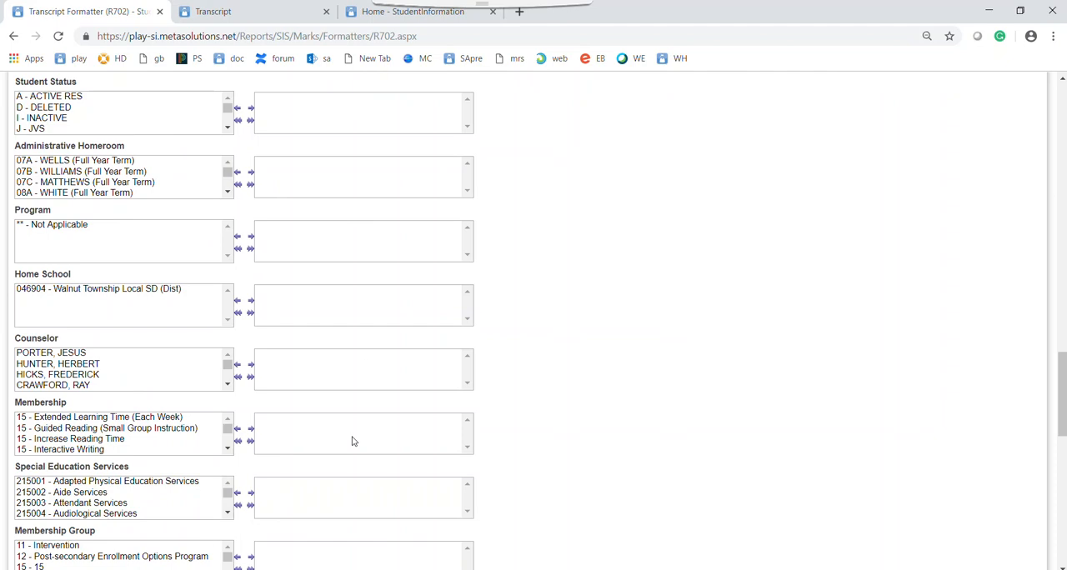
{"action": "scroll", "coordinate": [282, 377], "scroll_direction": "down", "scroll_amount": 1}
{"action": "scroll", "coordinate": [281, 377], "scroll_direction": "down", "scroll_amount": 2}
{"action": "scroll", "coordinate": [284, 273], "scroll_direction": "down", "scroll_amount": 1}
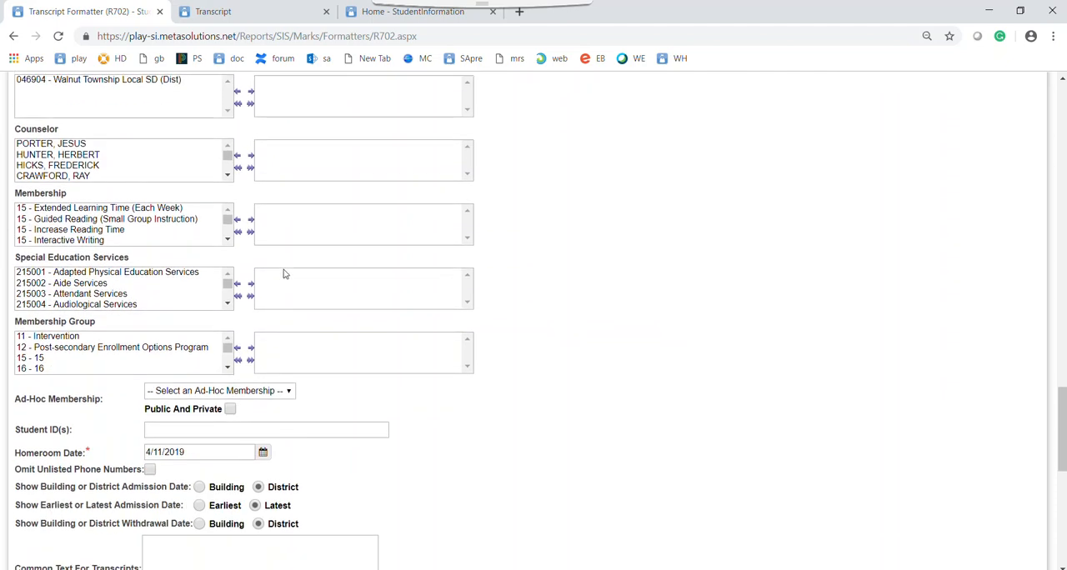
{"action": "left_click", "coordinate": [186, 428]}
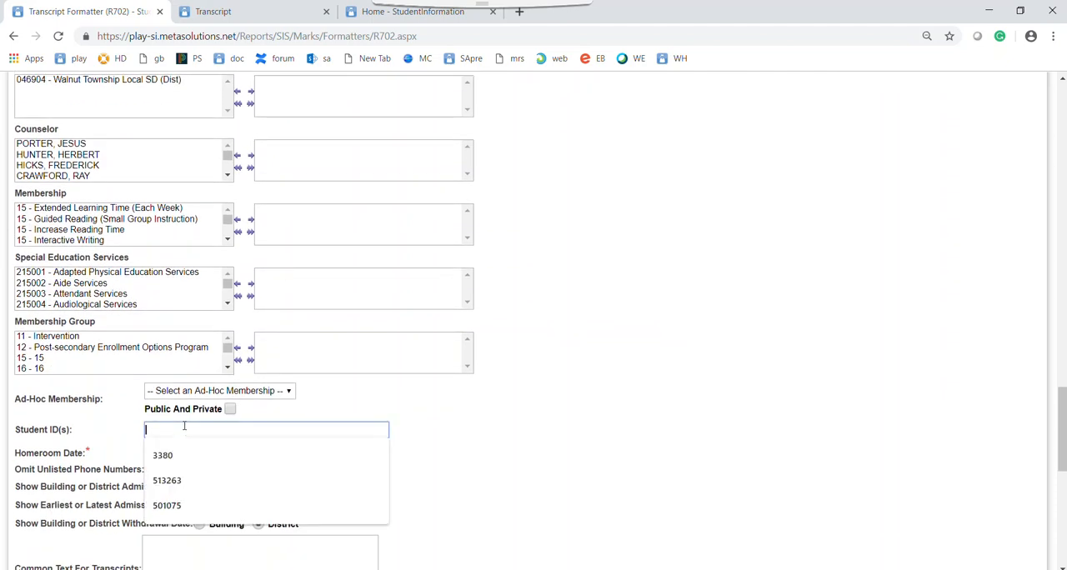
{"action": "type", "text": "30257"}
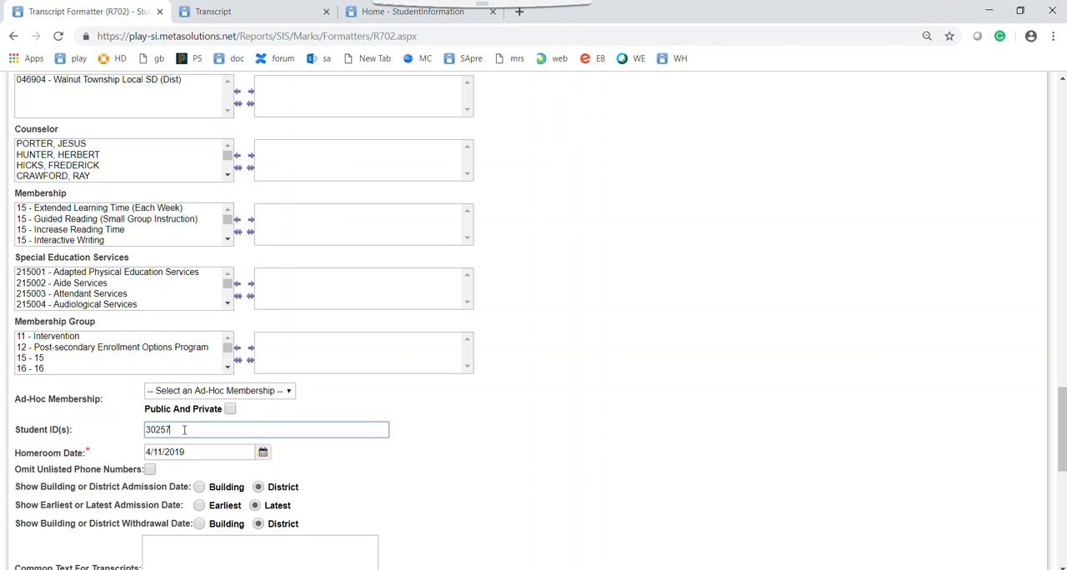
{"action": "type", "text": ", 45878"}
{"action": "key", "text": "BackSpace"}
{"action": "key", "text": "BackSpace"}
{"action": "key", "text": "BackSpace"}
{"action": "key", "text": "BackSpace"}
{"action": "key", "text": "BackSpace"}
{"action": "key", "text": "BackSpace"}
{"action": "key", "text": "BackSpace"}
Add all available grades to the selected grades for the report
{"action": "scroll", "coordinate": [400, 496], "scroll_direction": "down", "scroll_amount": 3}
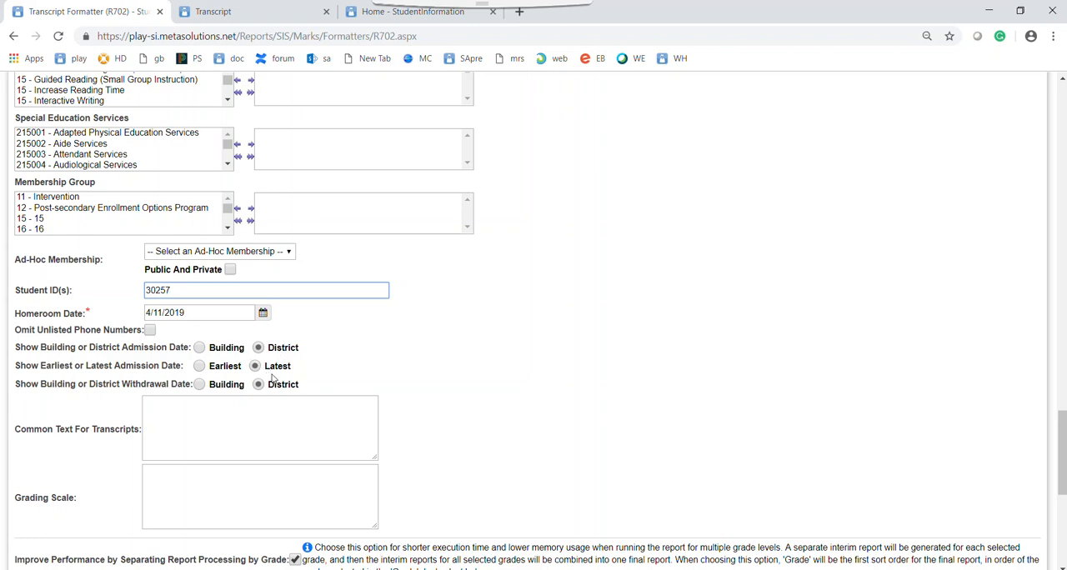
{"action": "scroll", "coordinate": [496, 417], "scroll_direction": "down", "scroll_amount": 3}
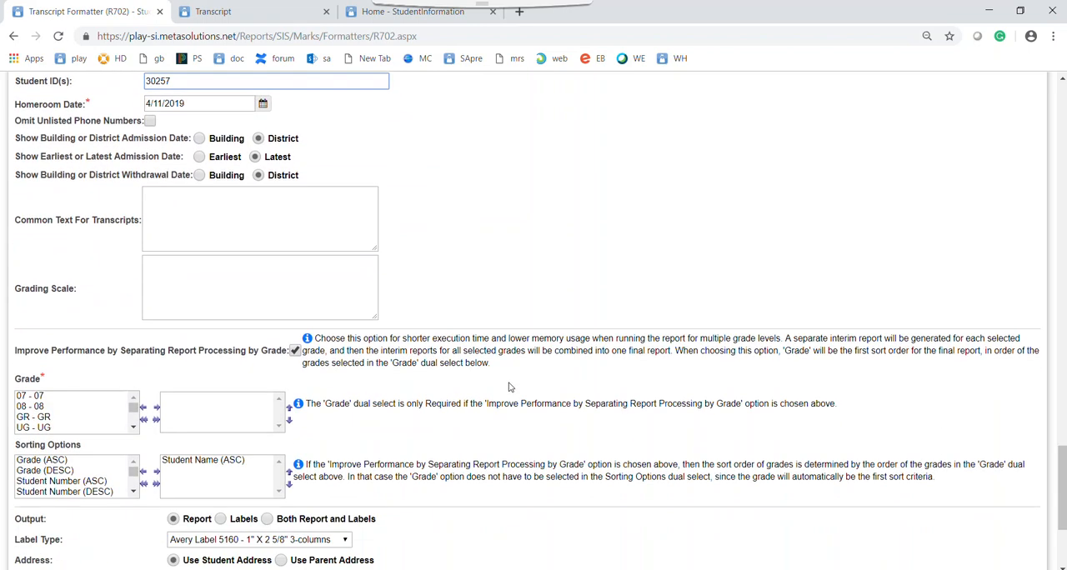
{"action": "scroll", "coordinate": [504, 383], "scroll_direction": "down", "scroll_amount": 1}
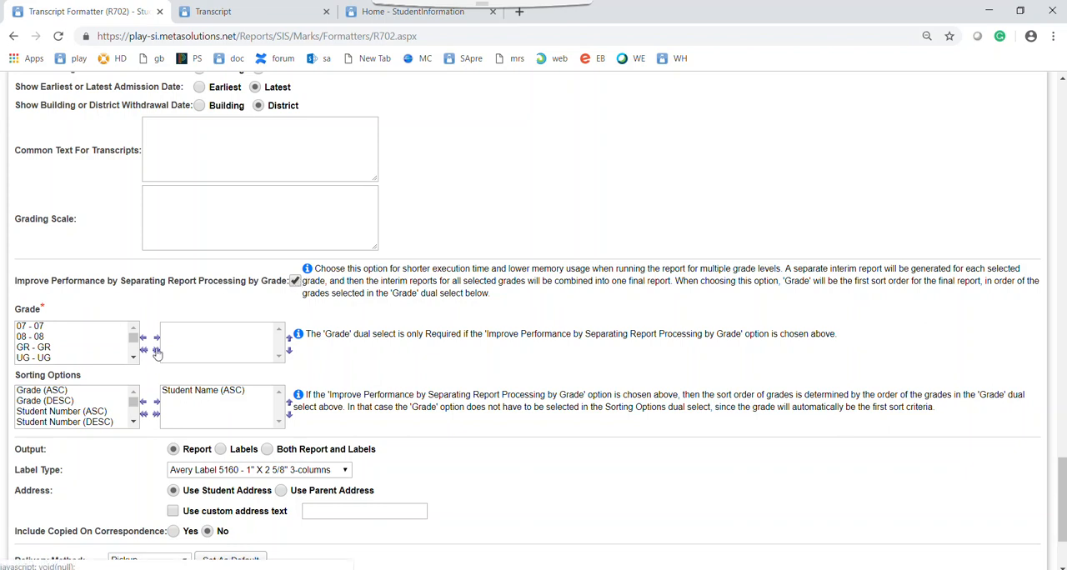
{"action": "scroll", "coordinate": [195, 262], "scroll_direction": "up", "scroll_amount": 2}
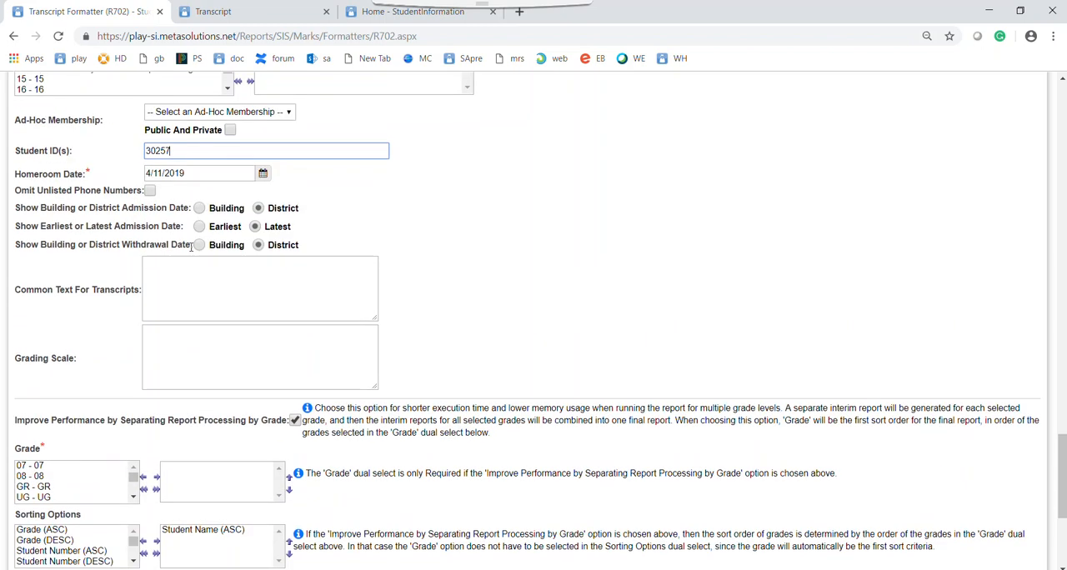
{"action": "scroll", "coordinate": [240, 287], "scroll_direction": "down", "scroll_amount": 2}
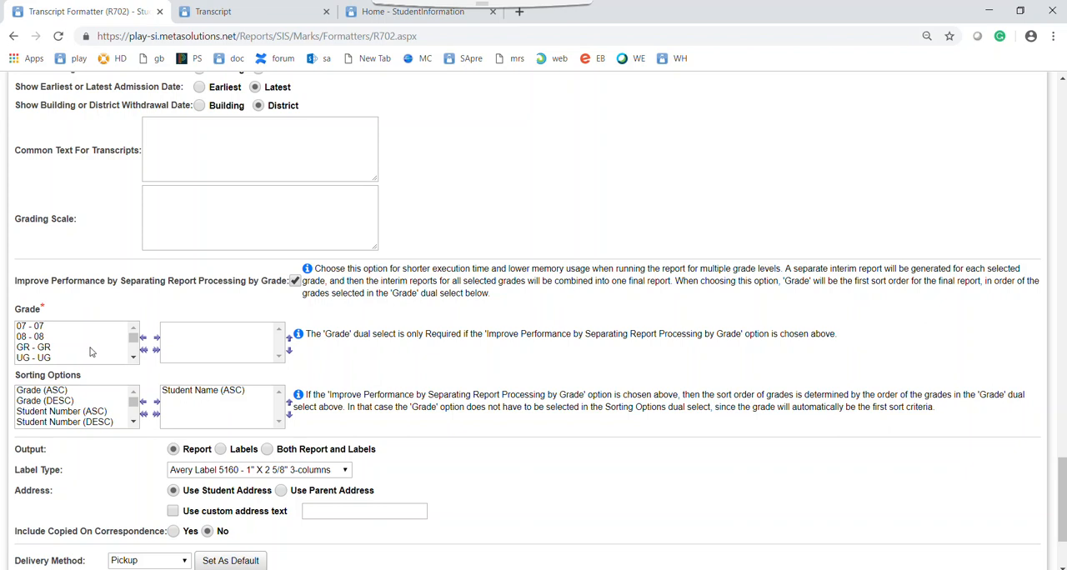
{"action": "left_click", "coordinate": [155, 350]}
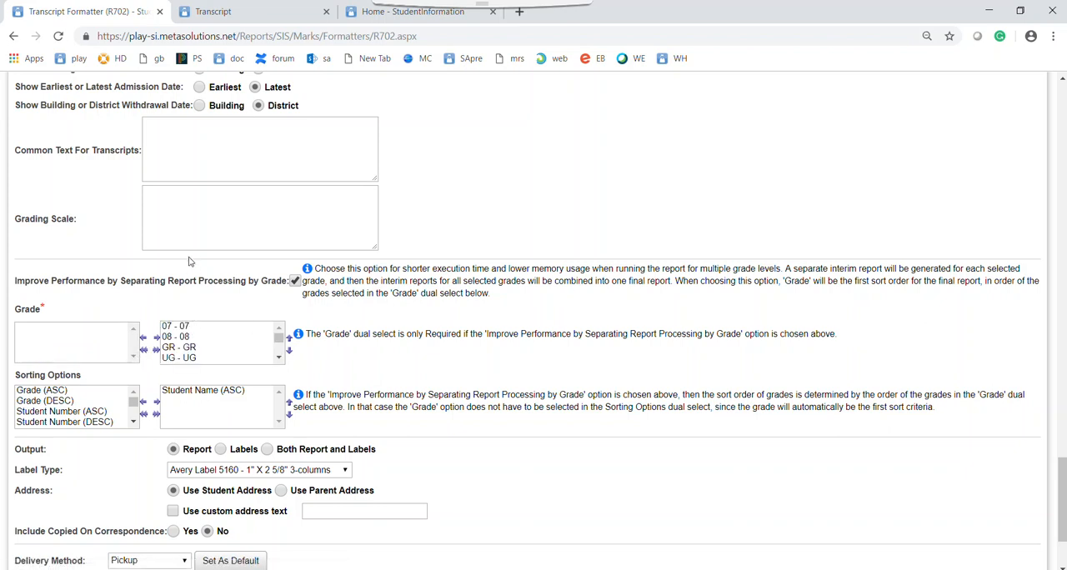
Remove 07, 08, GR, UG and any other grade except 12, 09, 10 and 11 from the selected grades
{"action": "scroll", "coordinate": [188, 262], "scroll_direction": "up", "scroll_amount": 2}
{"action": "scroll", "coordinate": [190, 258], "scroll_direction": "down", "scroll_amount": 2}
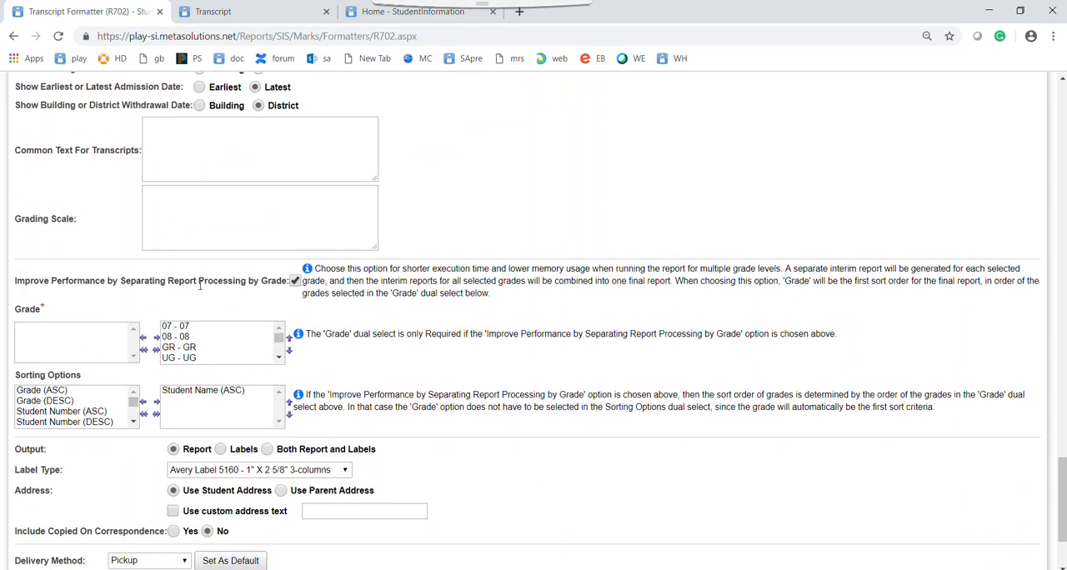
{"action": "double_click", "coordinate": [186, 327]}
{"action": "double_click", "coordinate": [186, 329]}
{"action": "double_click", "coordinate": [186, 327]}
{"action": "double_click", "coordinate": [186, 328]}
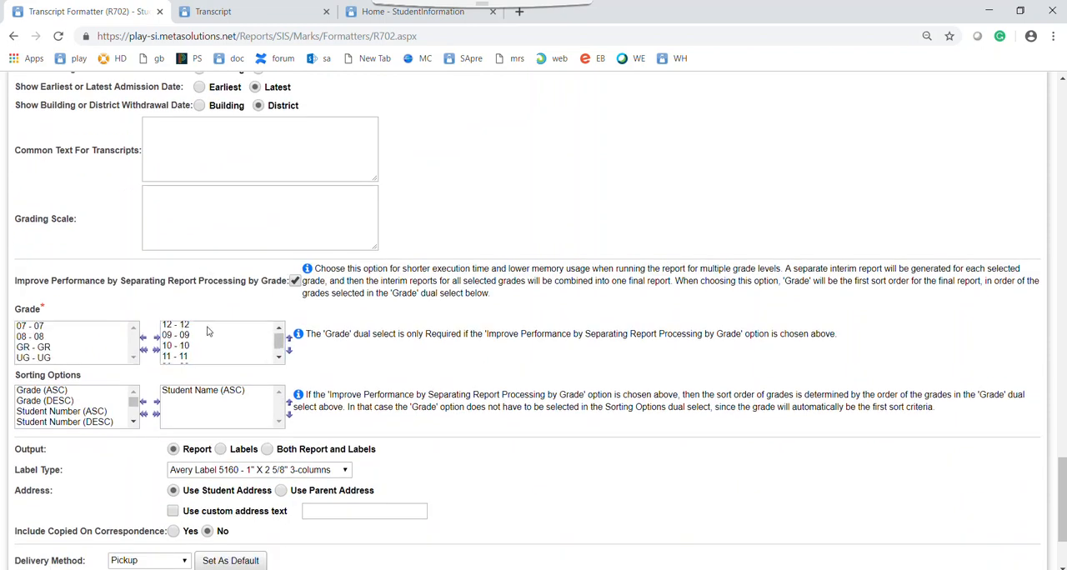
{"action": "double_click", "coordinate": [179, 365]}
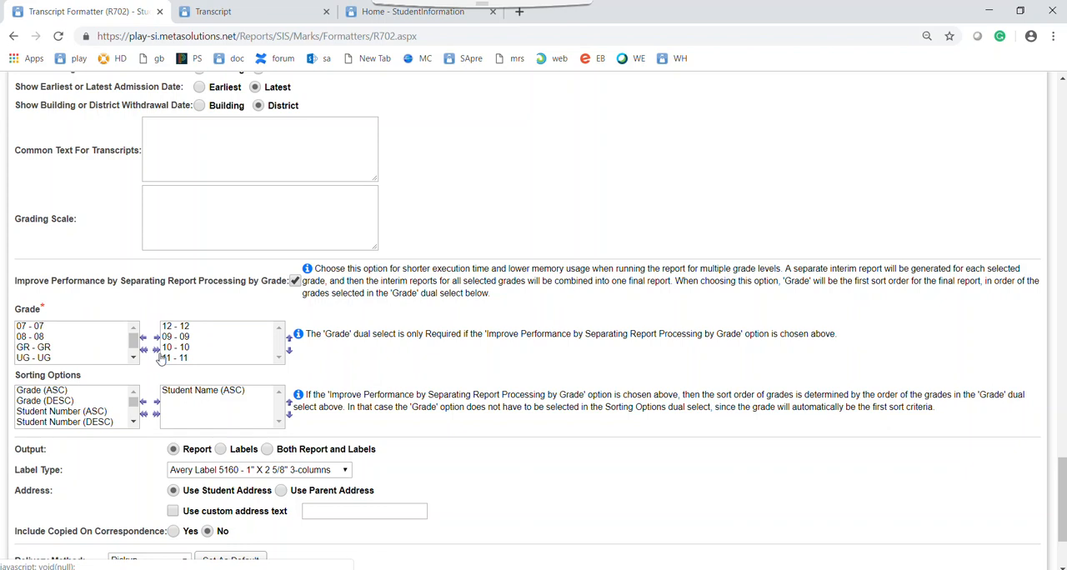
Enter the student's ID number as the report description and submit the transcript report
{"action": "scroll", "coordinate": [200, 217], "scroll_direction": "up", "scroll_amount": 1}
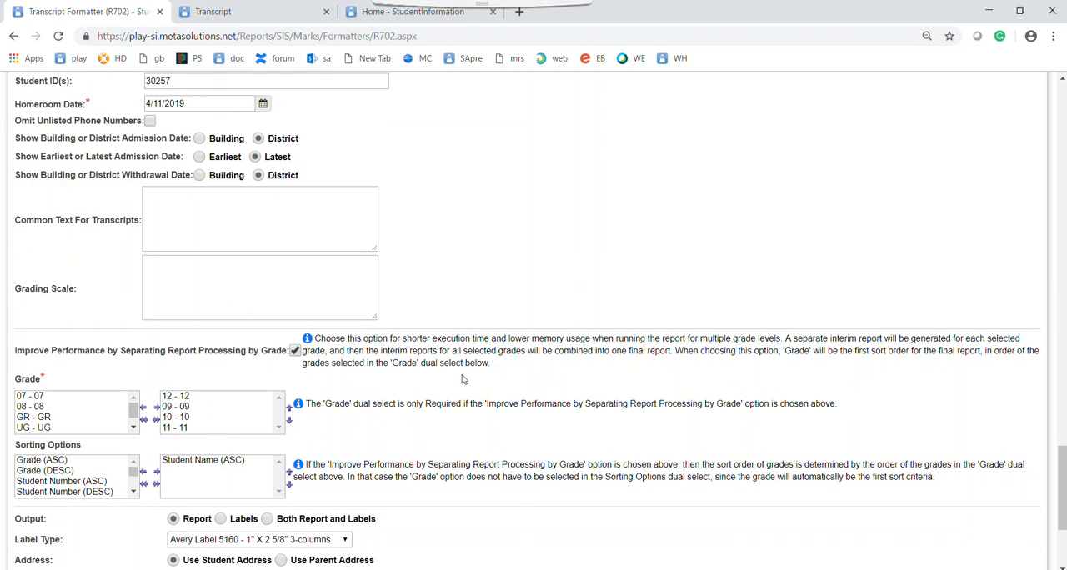
{"action": "scroll", "coordinate": [463, 379], "scroll_direction": "down", "scroll_amount": 3}
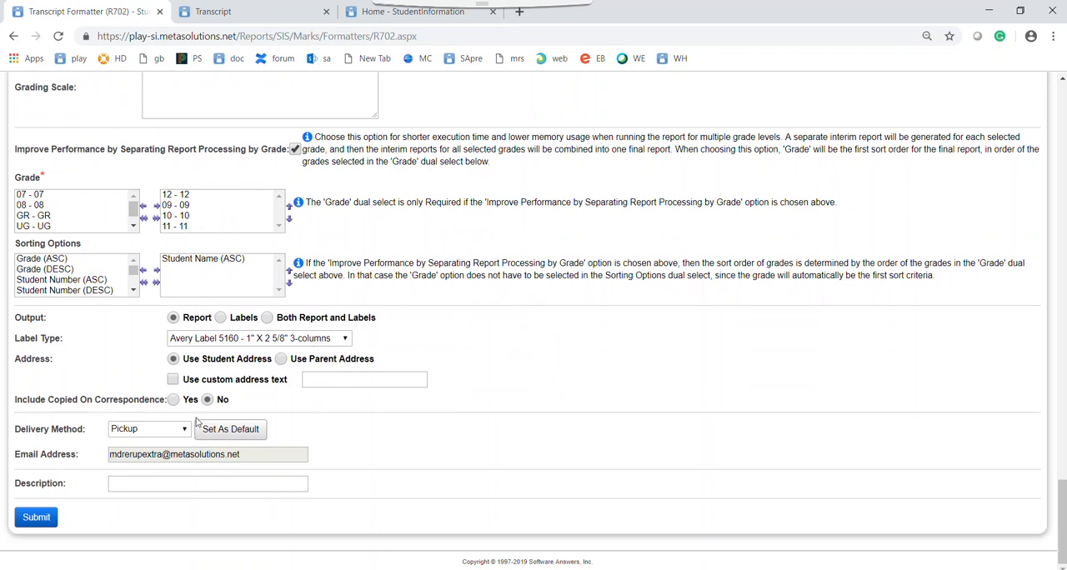
{"action": "left_click", "coordinate": [139, 483]}
{"action": "type", "text": "30257"}
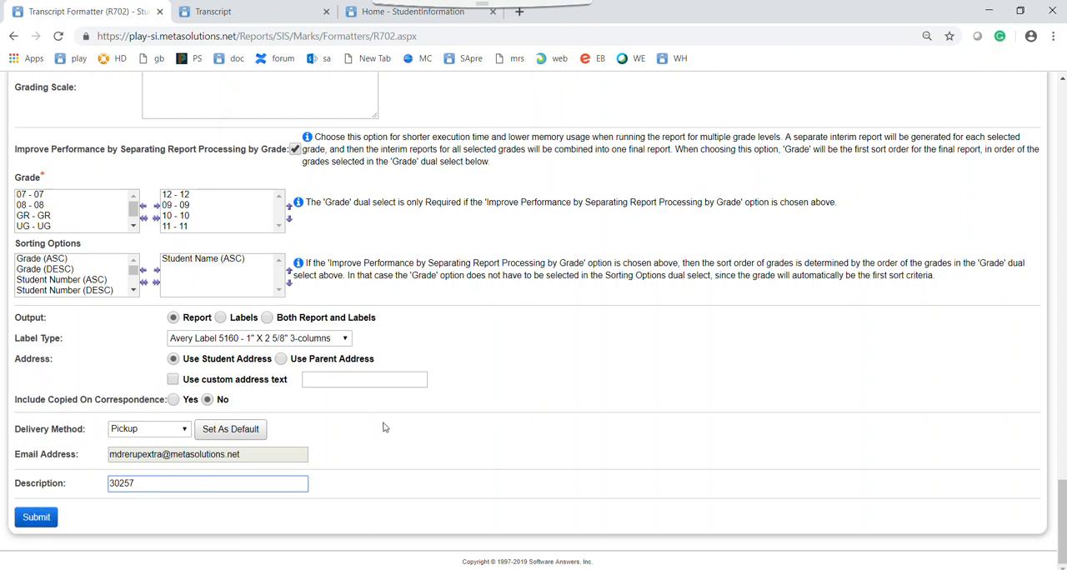
{"action": "left_click", "coordinate": [36, 518]}
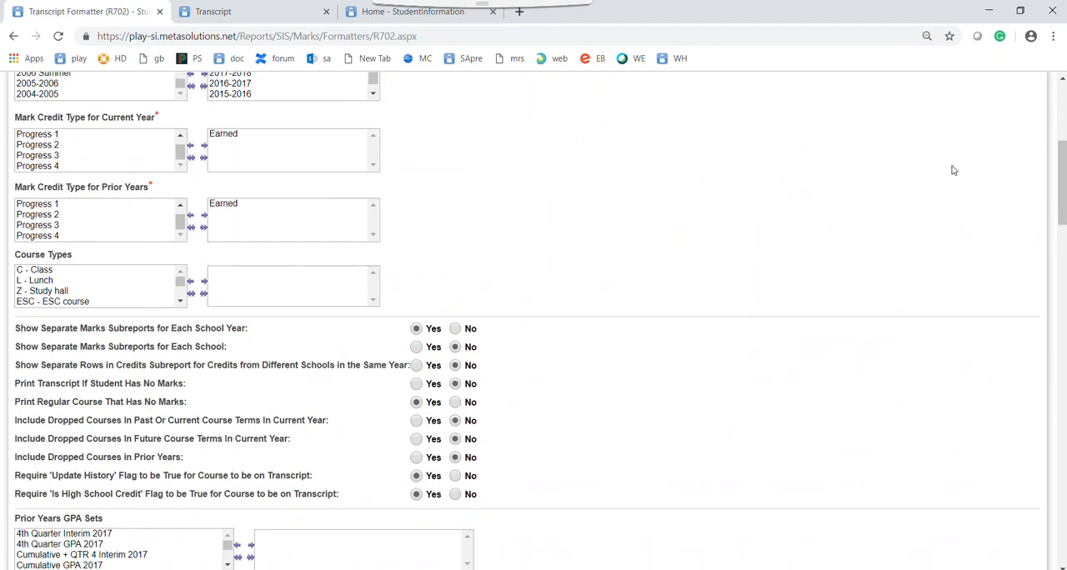
Open the completed Transcript Formatter (R702) report from Batch/Report Management
{"action": "left_click", "coordinate": [1033, 85]}
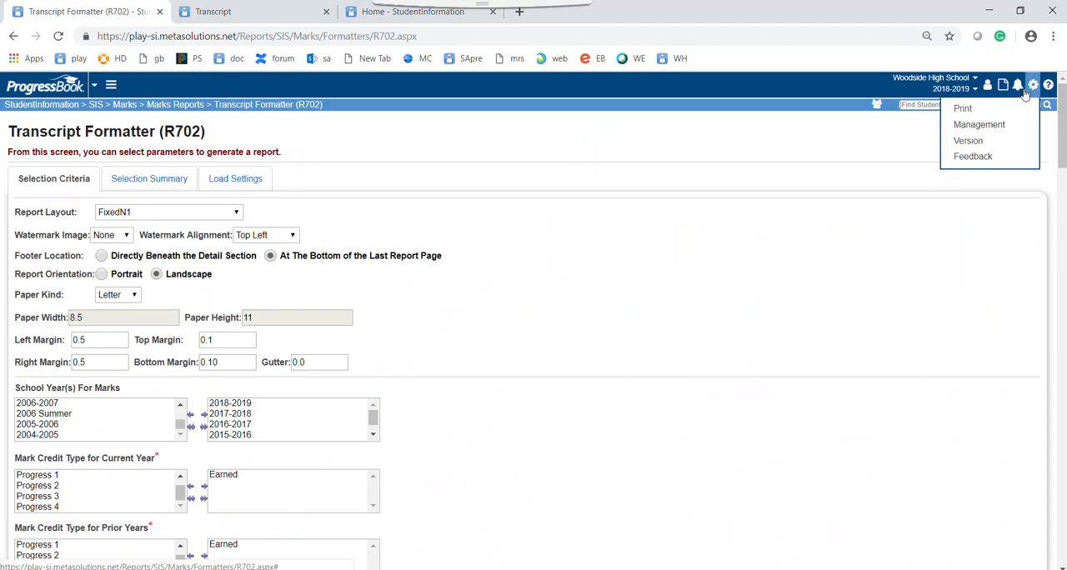
{"action": "left_click", "coordinate": [973, 125]}
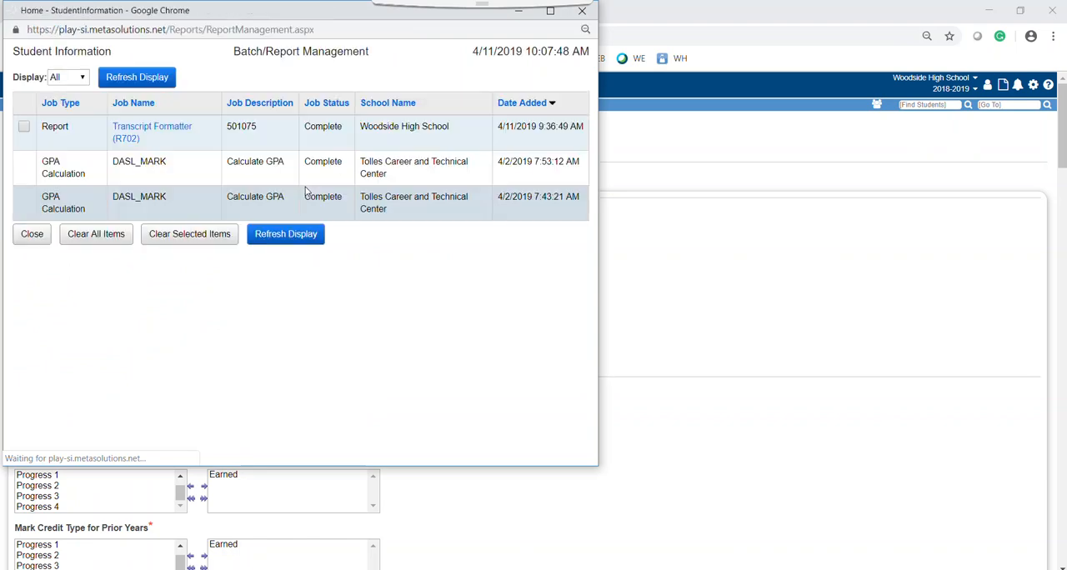
{"action": "left_click", "coordinate": [148, 131]}
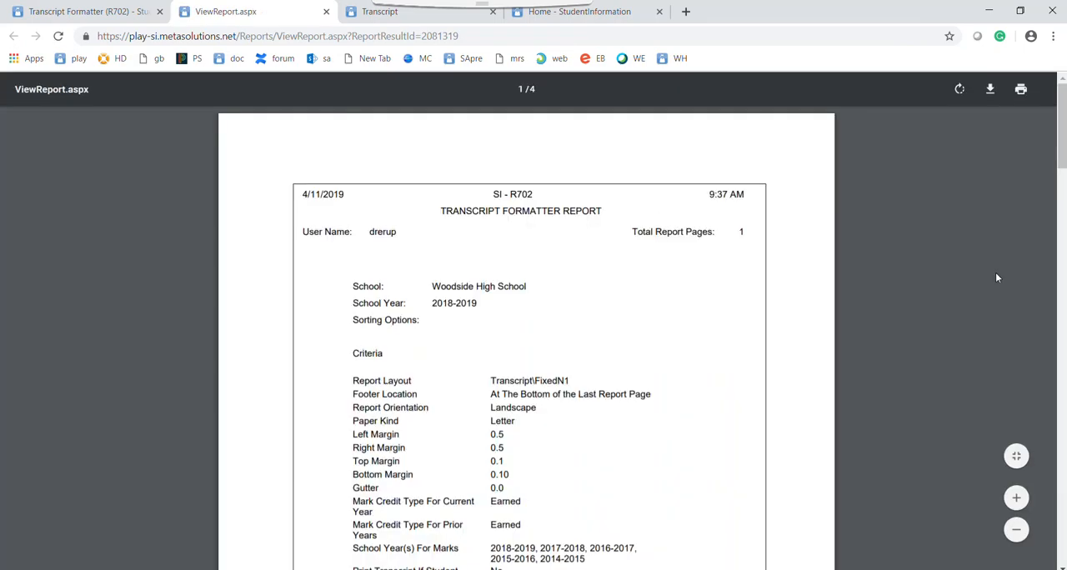
Examine the report's criteria pages and the student transcript's marks, attendance, GPA, assessments and credits
{"action": "scroll", "coordinate": [1055, 167], "scroll_direction": "down", "scroll_amount": 3}
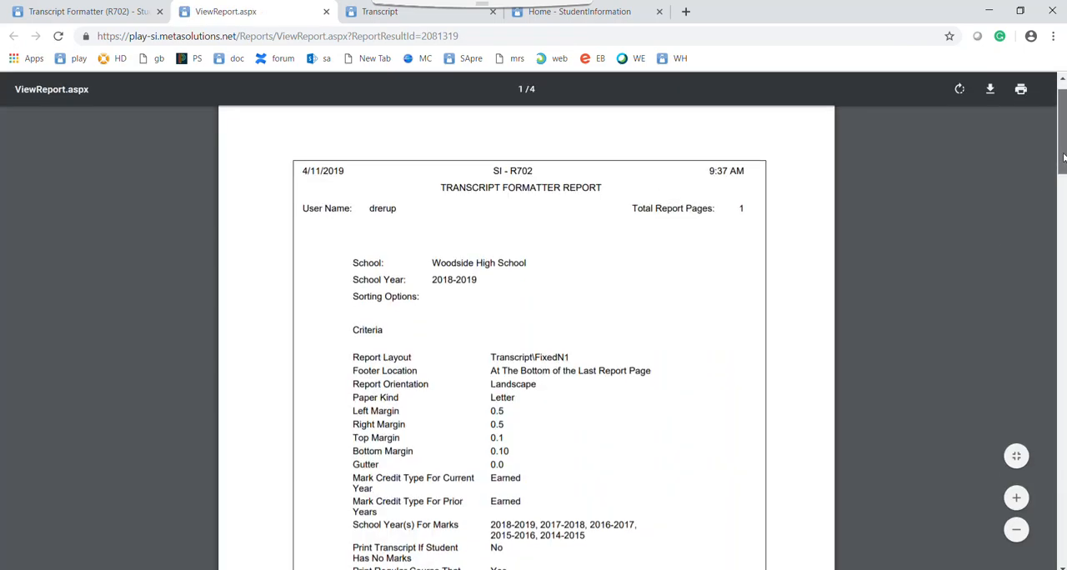
{"action": "scroll", "coordinate": [1046, 421], "scroll_direction": "down", "scroll_amount": 12}
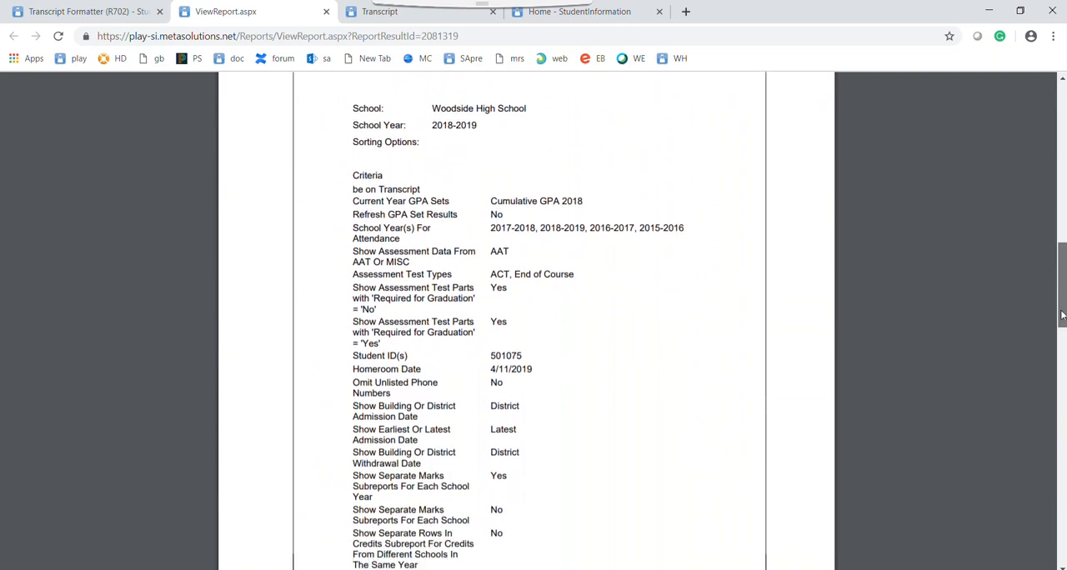
{"action": "scroll", "coordinate": [1046, 421], "scroll_direction": "down", "scroll_amount": 9}
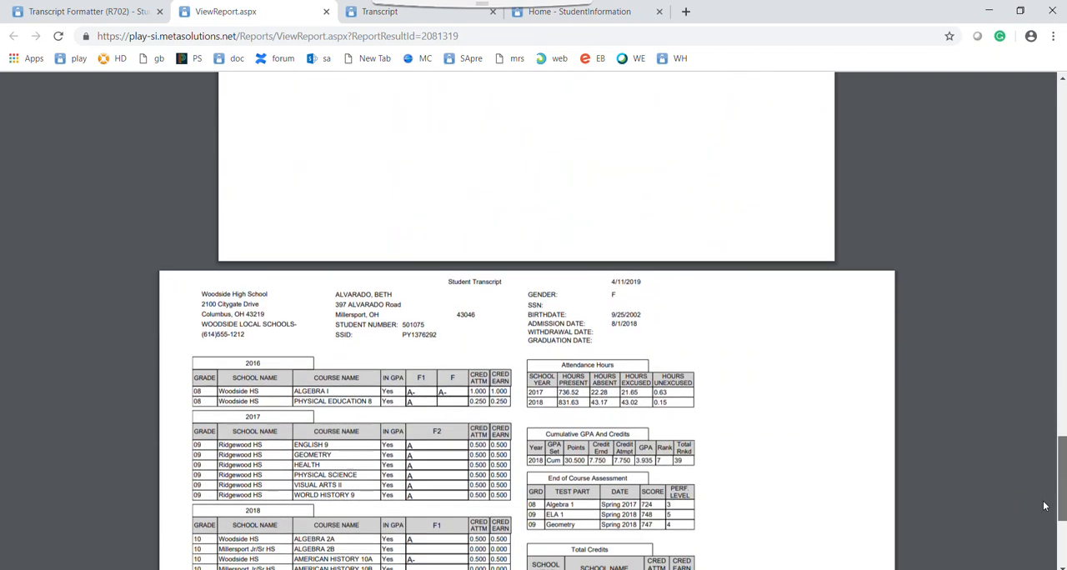
{"action": "scroll", "coordinate": [1055, 520], "scroll_direction": "down", "scroll_amount": 1}
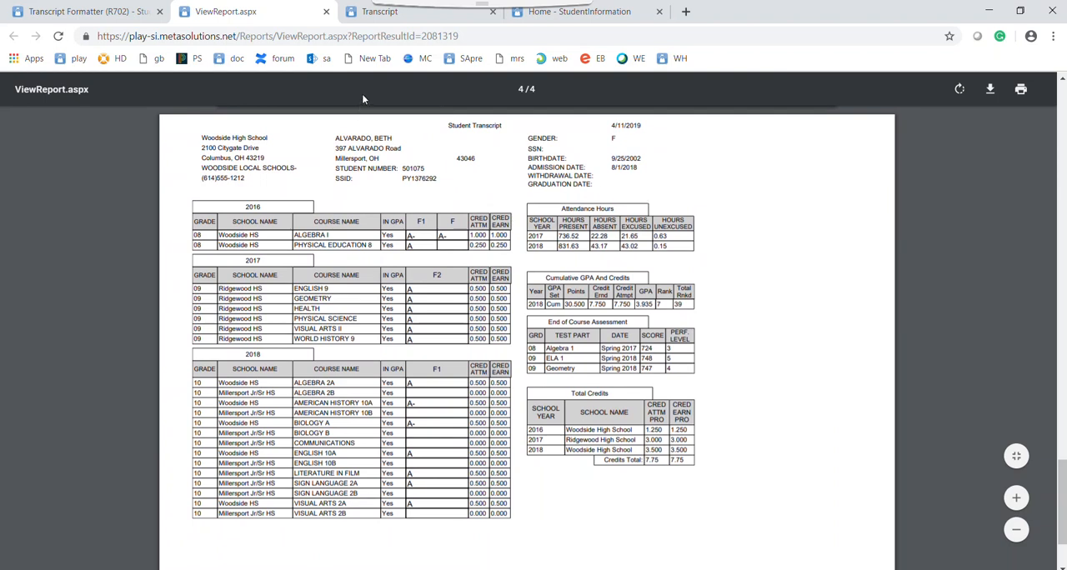
{"action": "scroll", "coordinate": [906, 248], "scroll_direction": "up", "scroll_amount": 15}
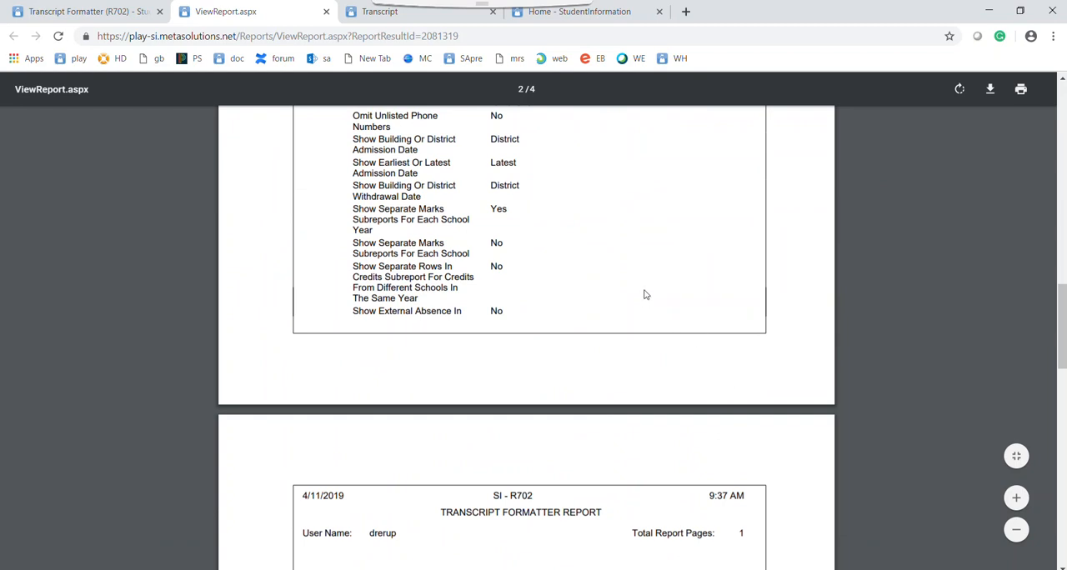
{"action": "scroll", "coordinate": [634, 296], "scroll_direction": "down", "scroll_amount": 15}
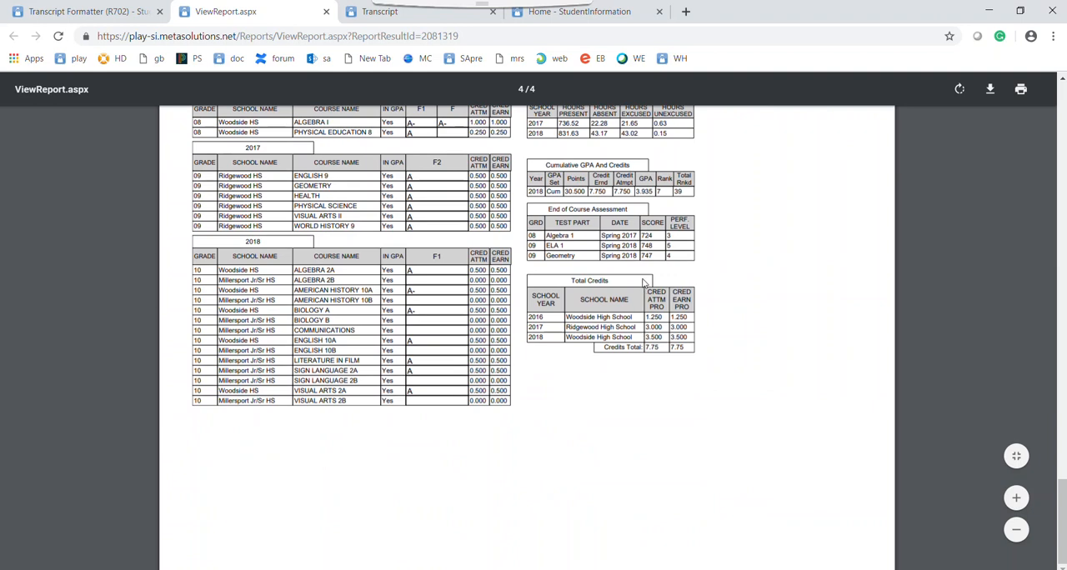
{"action": "scroll", "coordinate": [717, 276], "scroll_direction": "up", "scroll_amount": 4}
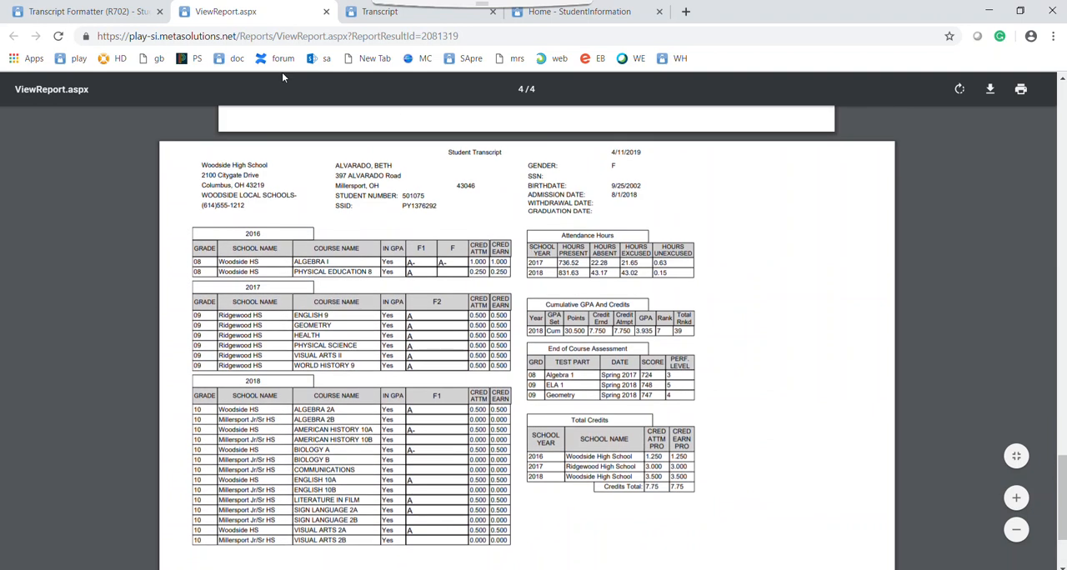
From the StudentInformation home page, open the current student's 18/19 Transcript, and return to the generated R702 report
{"action": "left_click", "coordinate": [124, 8]}
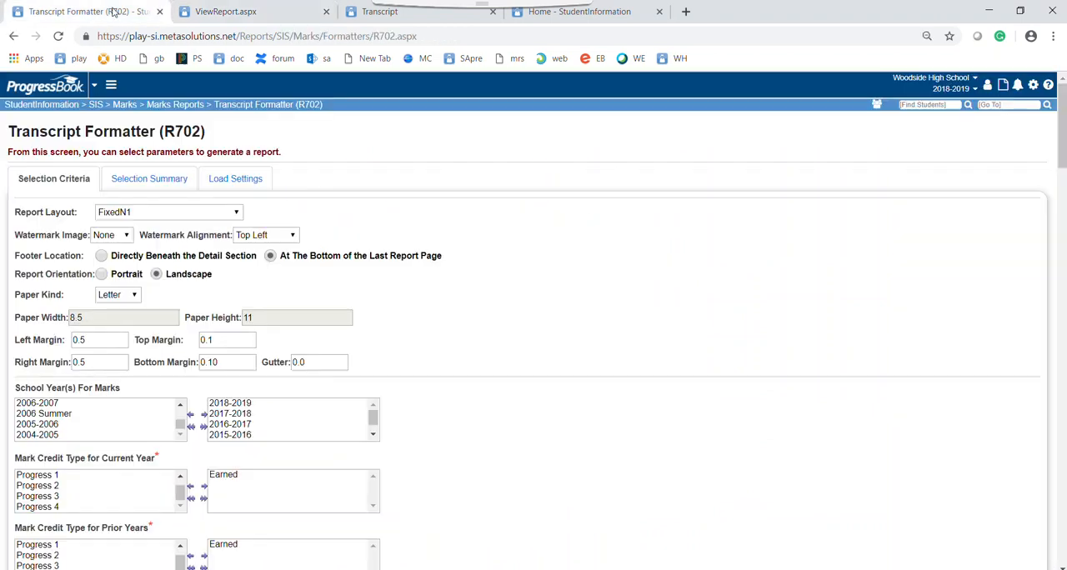
{"action": "left_click", "coordinate": [75, 103]}
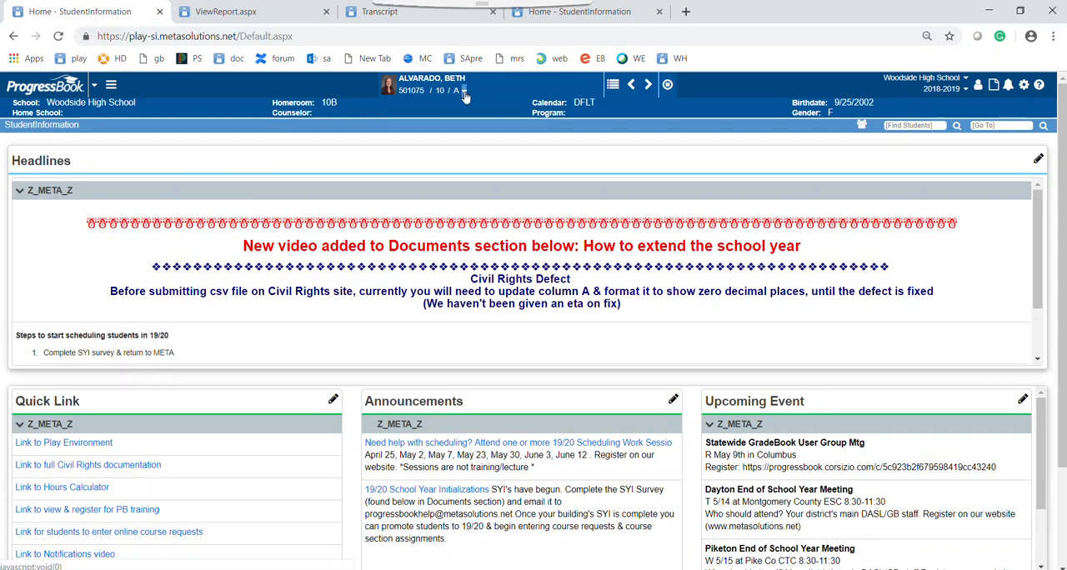
{"action": "left_click", "coordinate": [465, 91]}
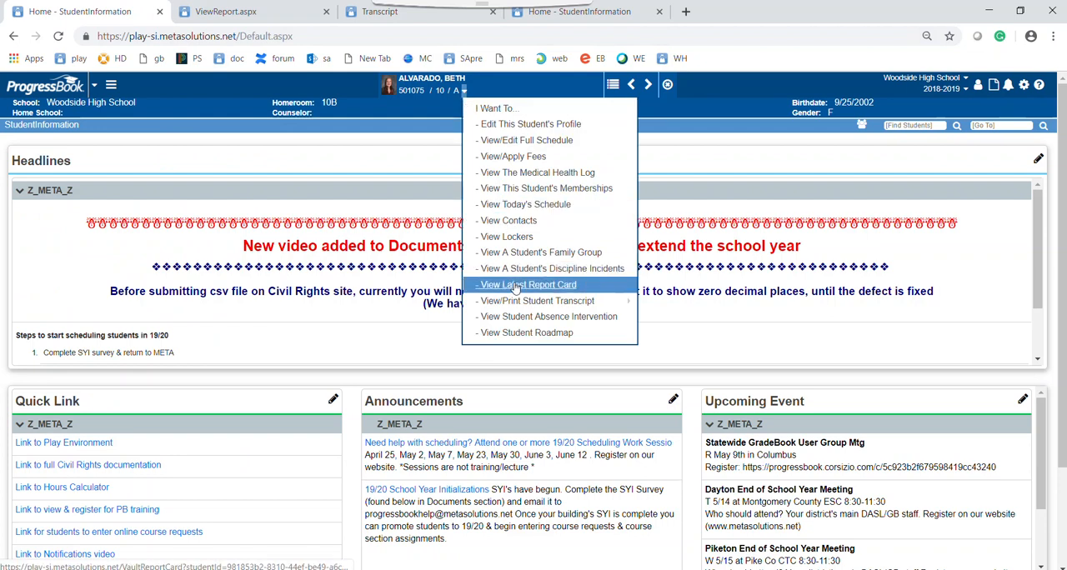
{"action": "mouse_move", "coordinate": [604, 306]}
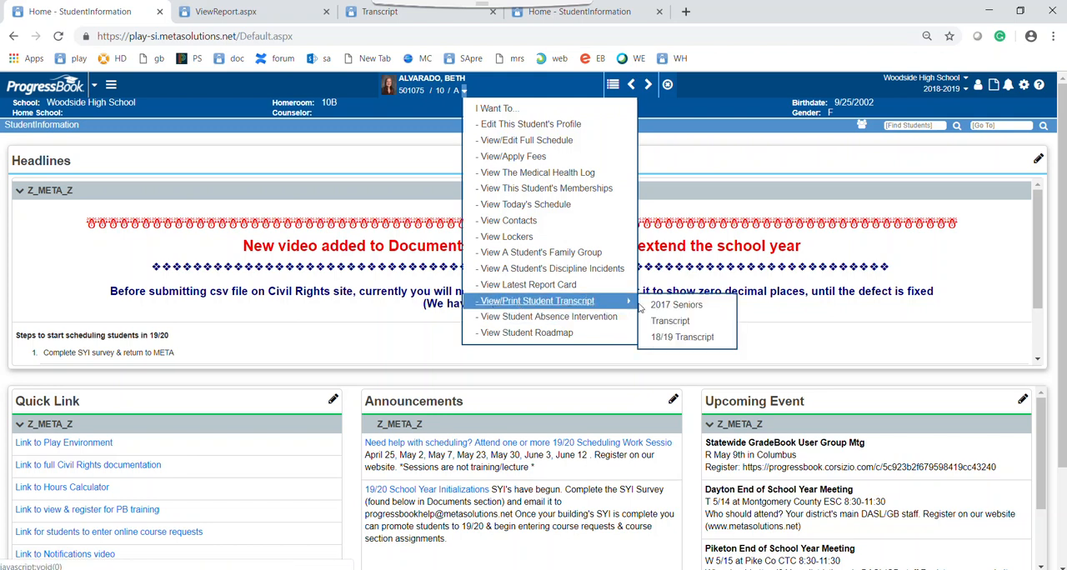
{"action": "left_click", "coordinate": [677, 338]}
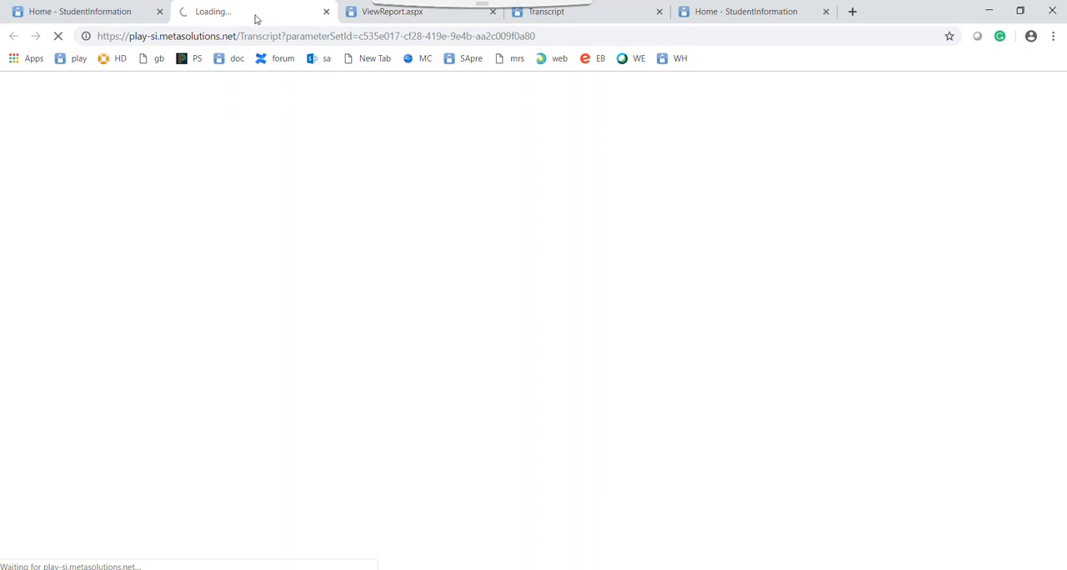
{"action": "left_click", "coordinate": [388, 19]}
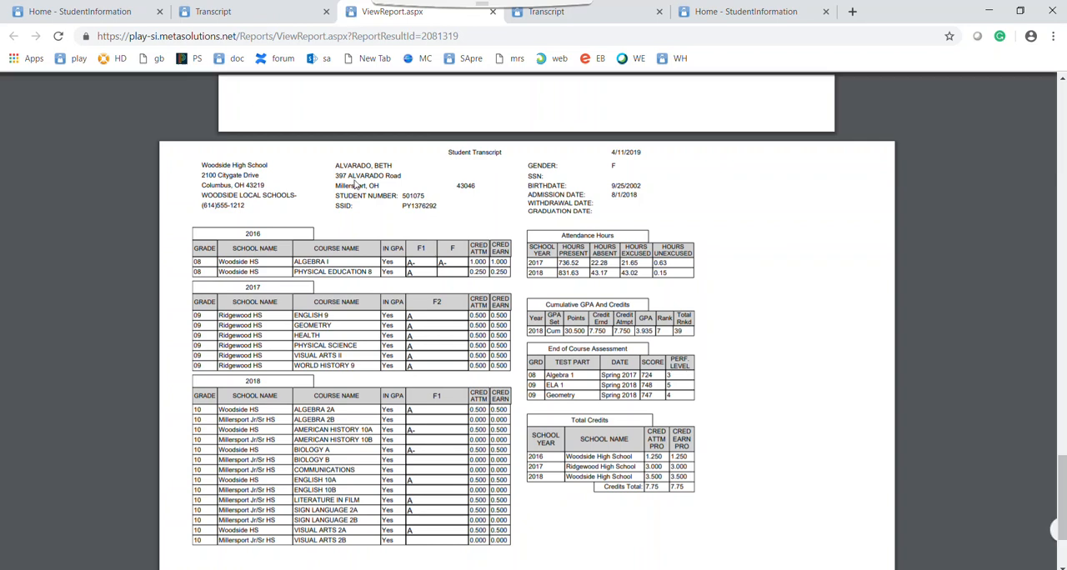
View the R702 report's transcript page and the separately opened student Transcript, and bring up the Transcript's save dialog without saving
{"action": "scroll", "coordinate": [597, 284], "scroll_direction": "down", "scroll_amount": 1}
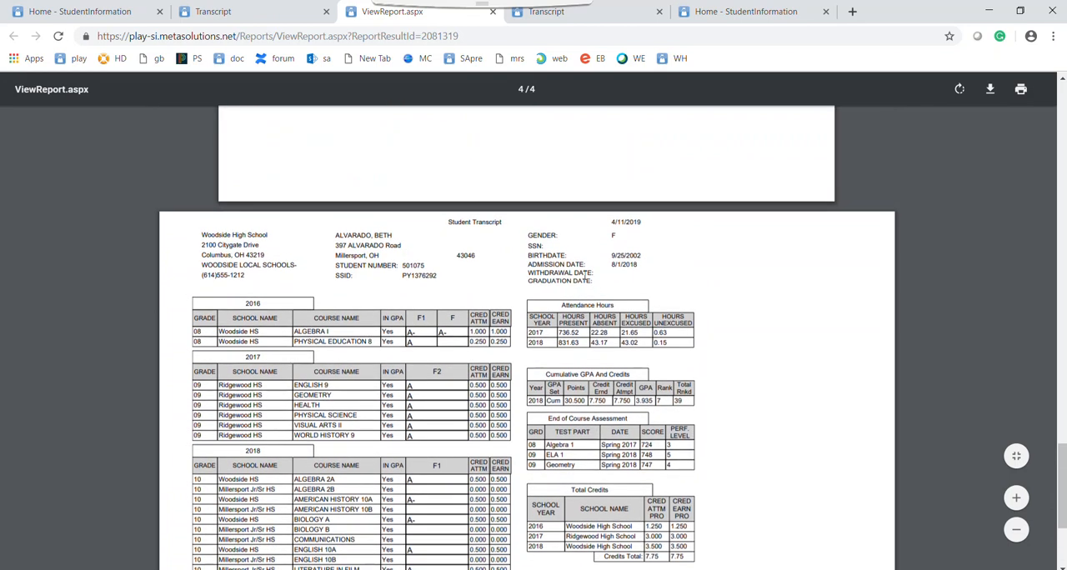
{"action": "left_click", "coordinate": [267, 13]}
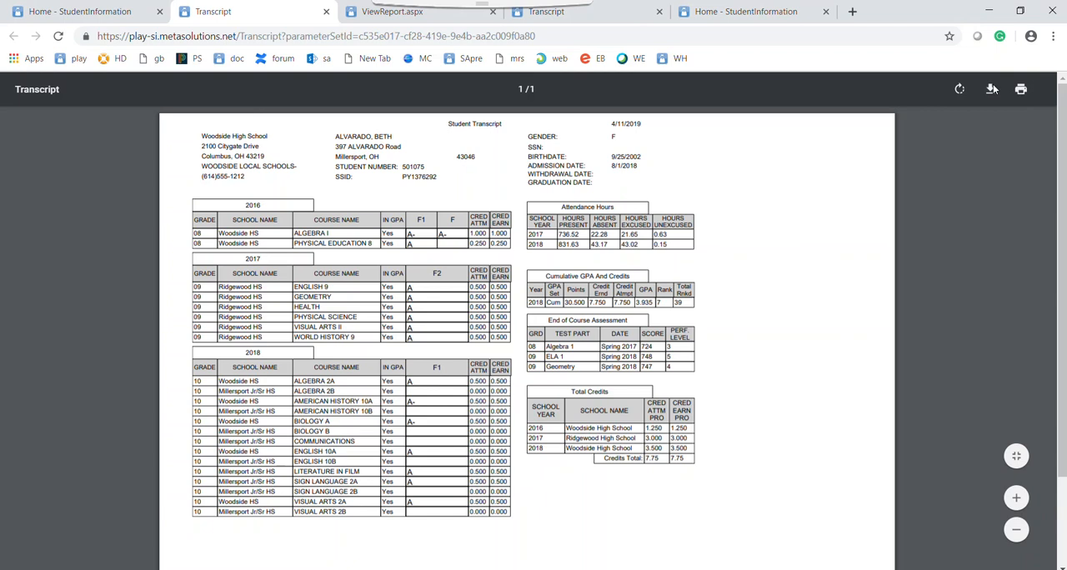
{"action": "left_click", "coordinate": [992, 89]}
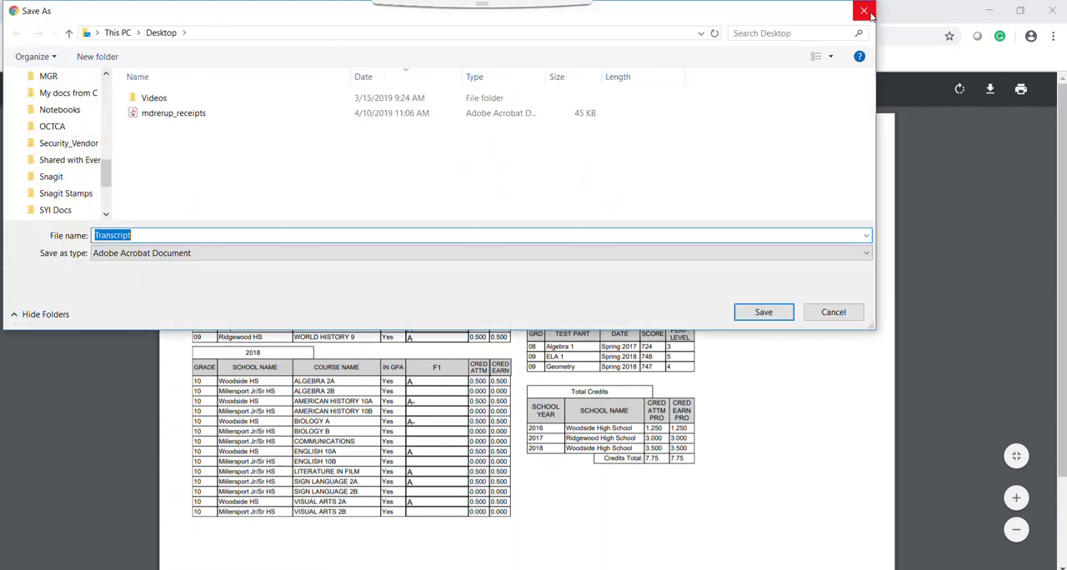
{"action": "left_click", "coordinate": [865, 12]}
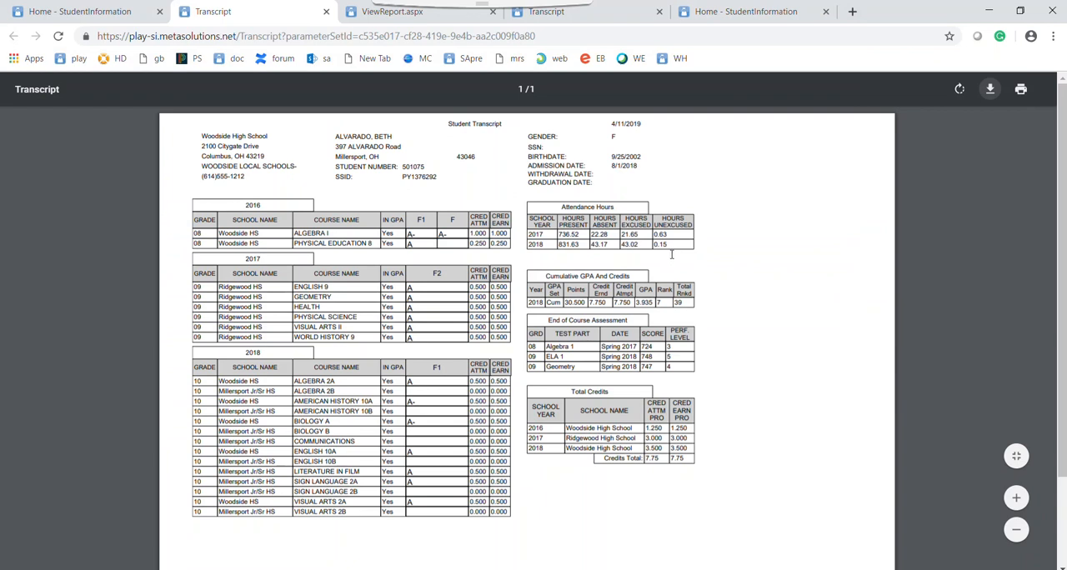
On the live StudentInformation home page, find the documents on adding R702 & R701 to the I want to menu
{"action": "left_click", "coordinate": [746, 15]}
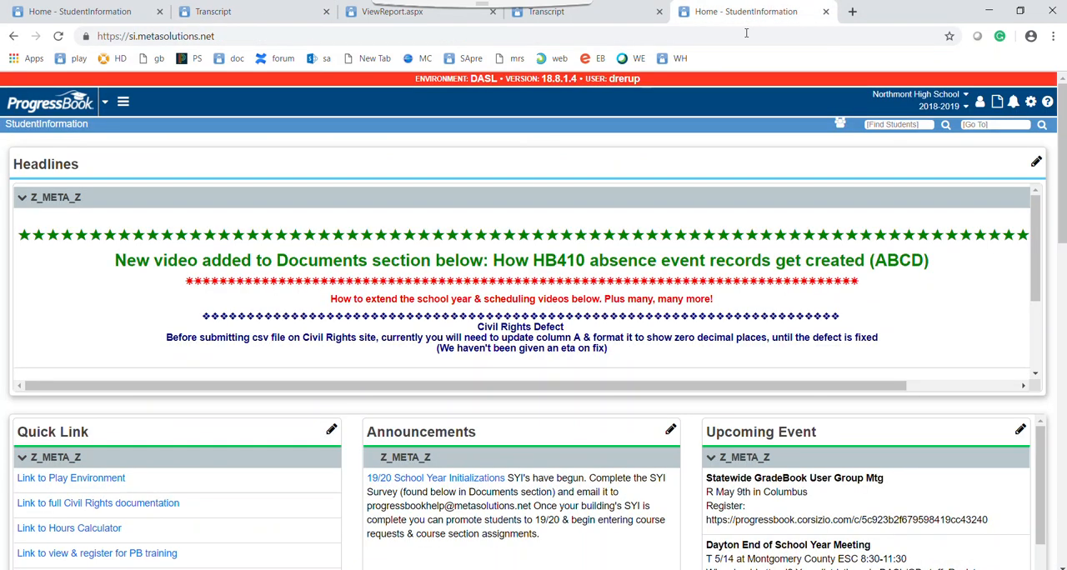
{"action": "left_click_drag", "start_coordinate": [1062, 179], "coordinate": [1062, 373]}
{"action": "scroll", "coordinate": [260, 372], "scroll_direction": "down", "scroll_amount": 5}
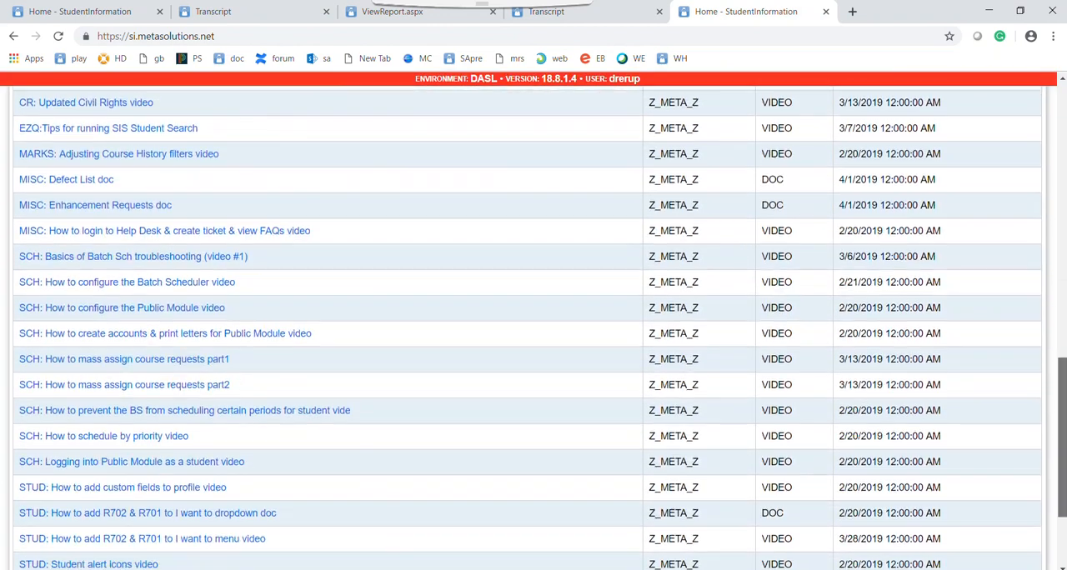